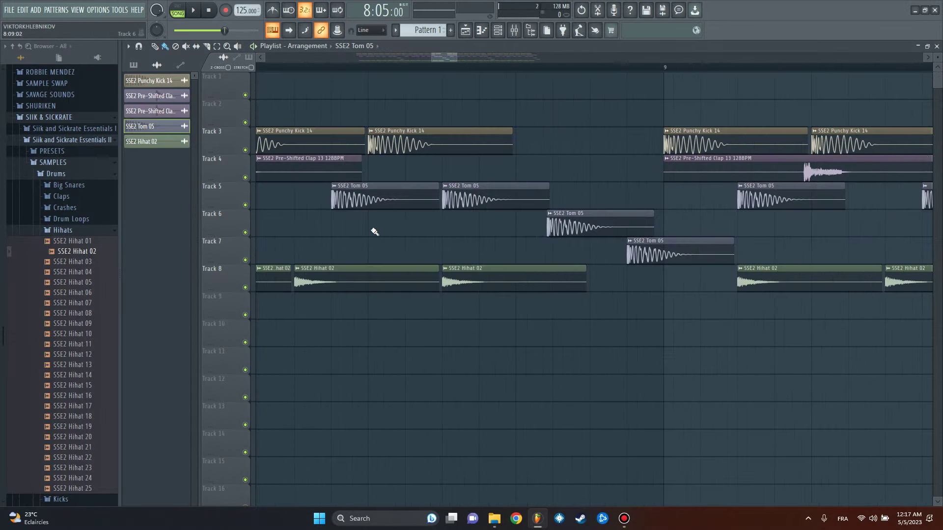
Place reversed SSE2 Tom 05 clips directly before each Track 7 tom hit, and collapse the Hihats sample folder
drag(500, 231, 620, 258)
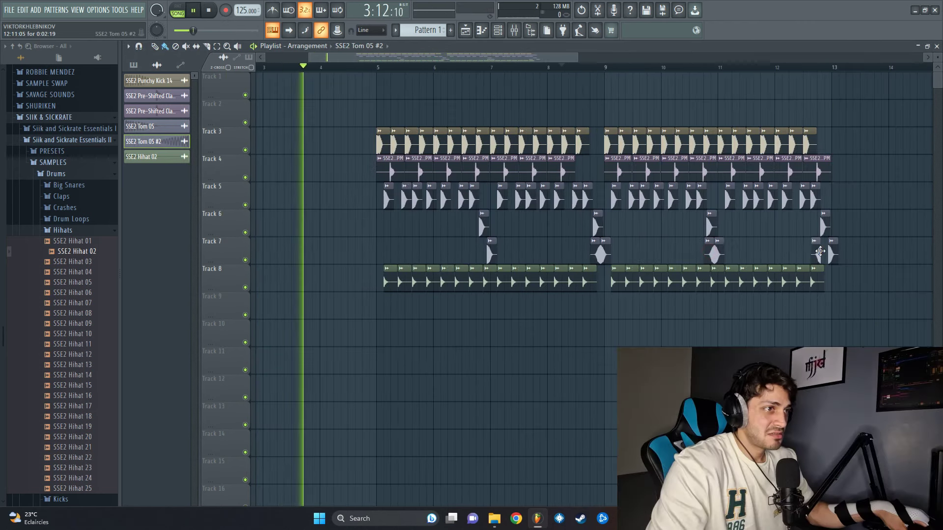
drag(820, 252, 480, 251)
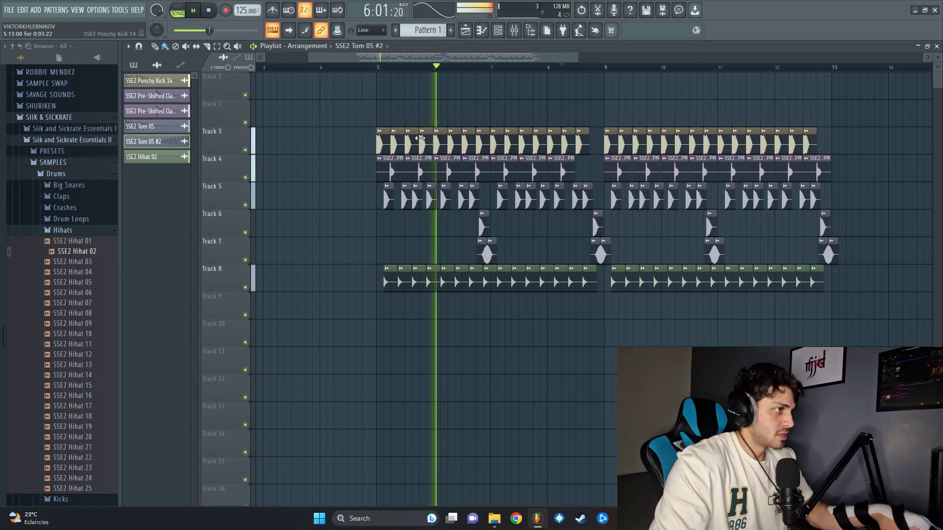
scroll(380, 72, up, 1)
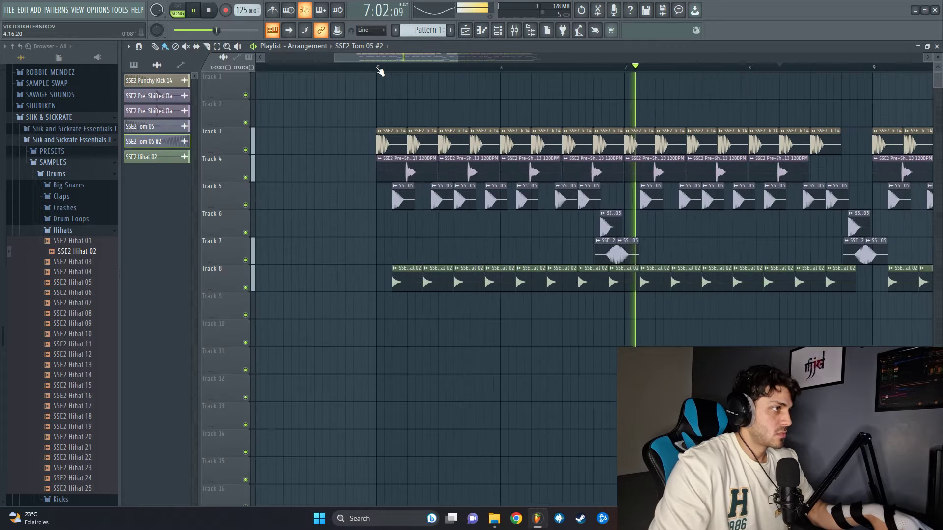
key(space)
click(63, 231)
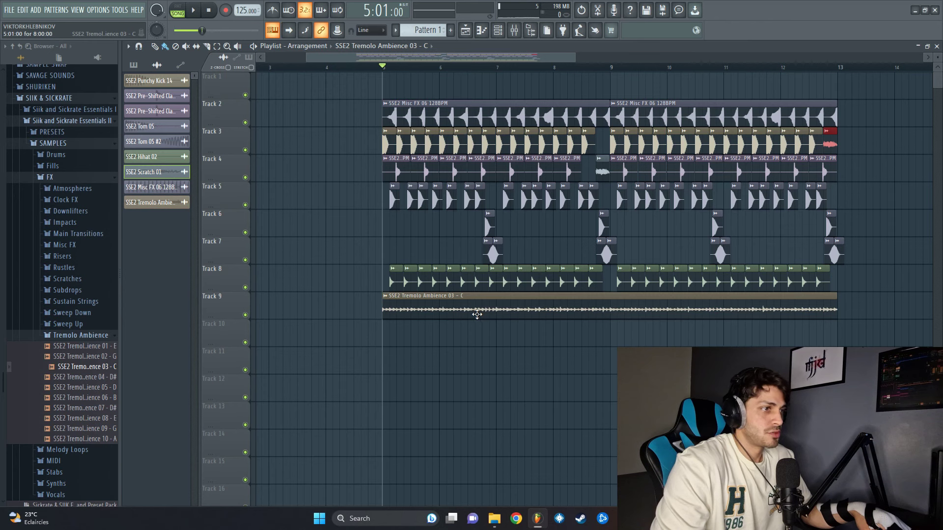
Show the SSE2 Tremolo Ambience 03 clip's mixer track and lower its volume fader
key(space)
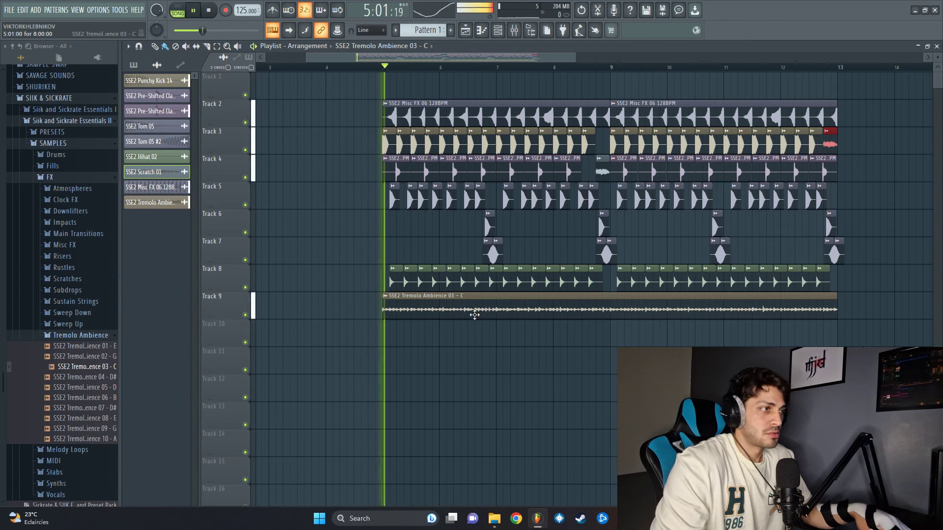
double_click(444, 309)
key(F9)
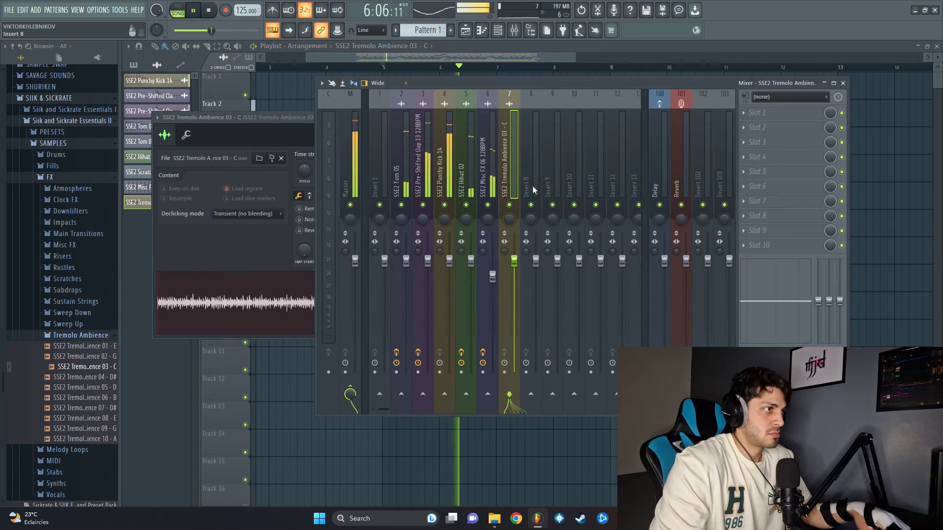
key(space)
key(space)
drag(513, 261, 514, 294)
Load Fruity Parametric EQ 2 in slot 1 of the Tremolo Ambience track and cut its lows with a band 1 high-pass filter
click(757, 113)
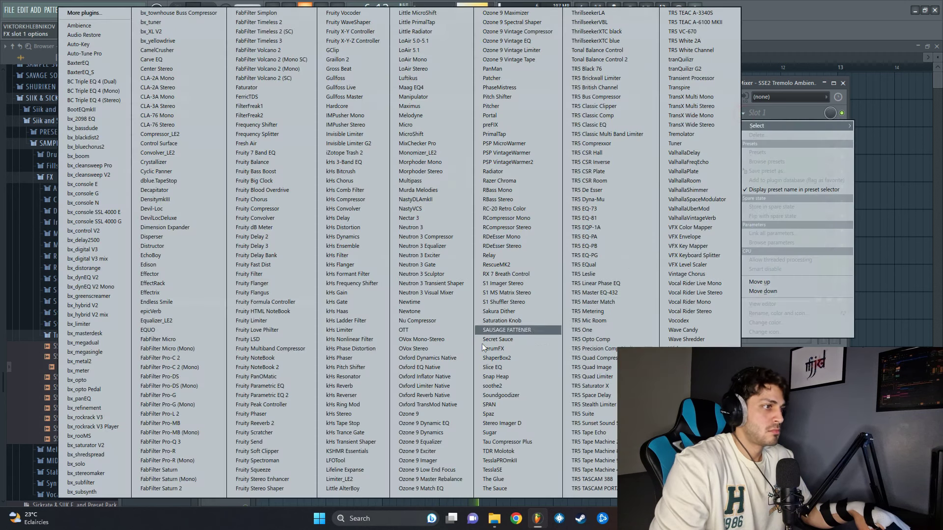
click(288, 395)
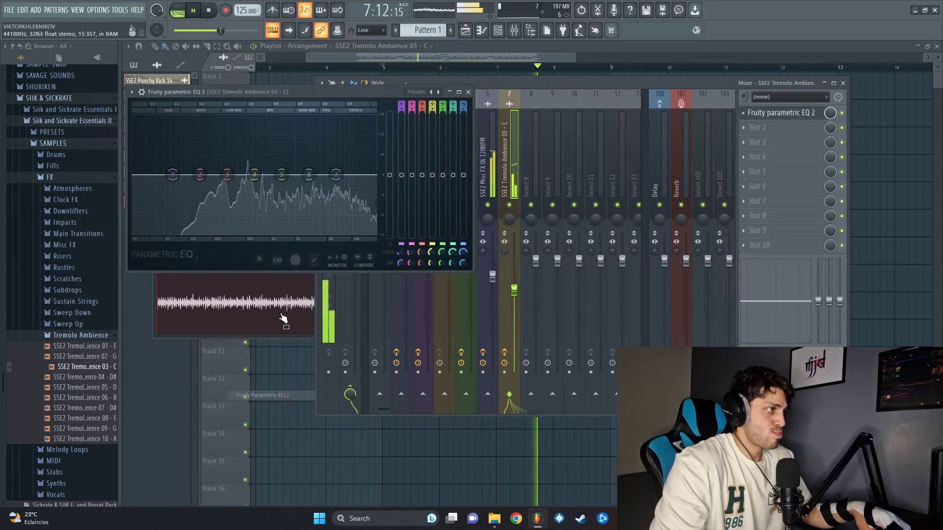
drag(173, 174, 211, 233)
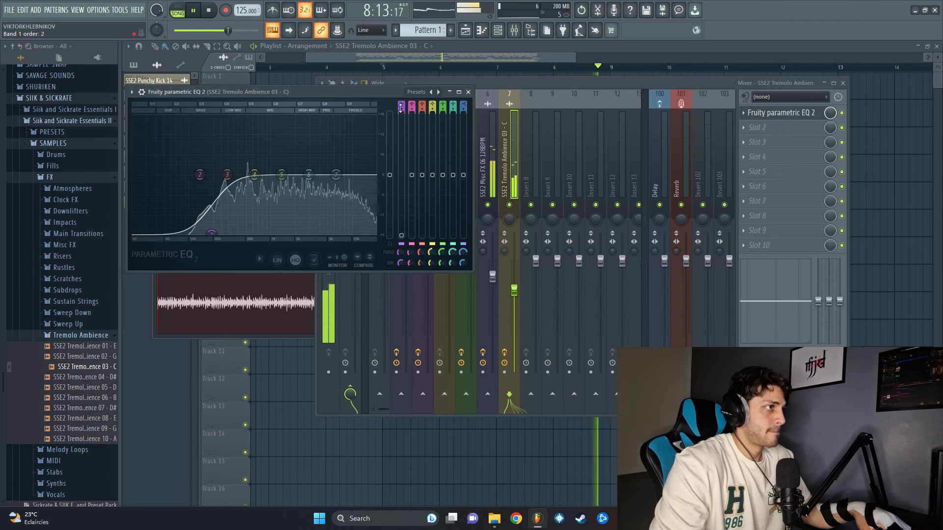
drag(401, 111, 401, 96)
click(468, 92)
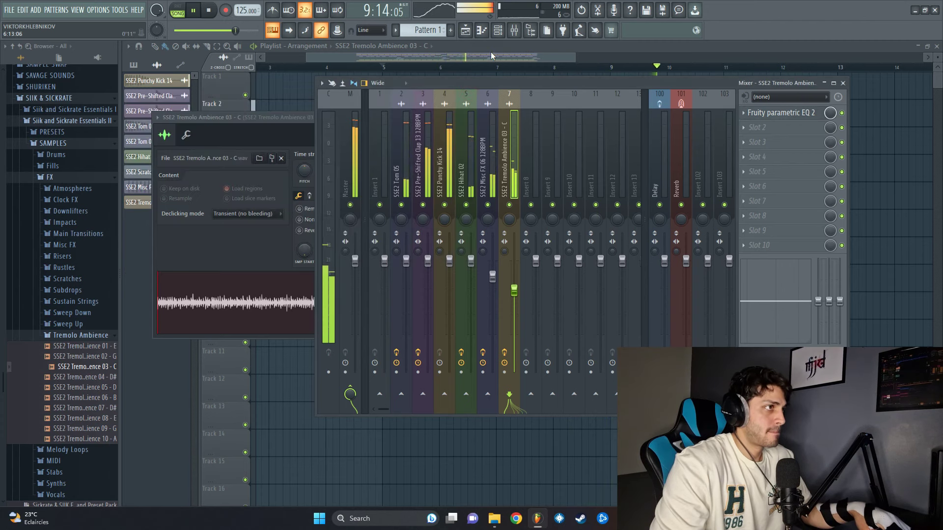
key(F9)
key(space)
Add a volume automation to the SSE2 Scratch 01 clip before bar 9 on Track 4, shaped as a curved fade-in
scroll(622, 72, up, 4)
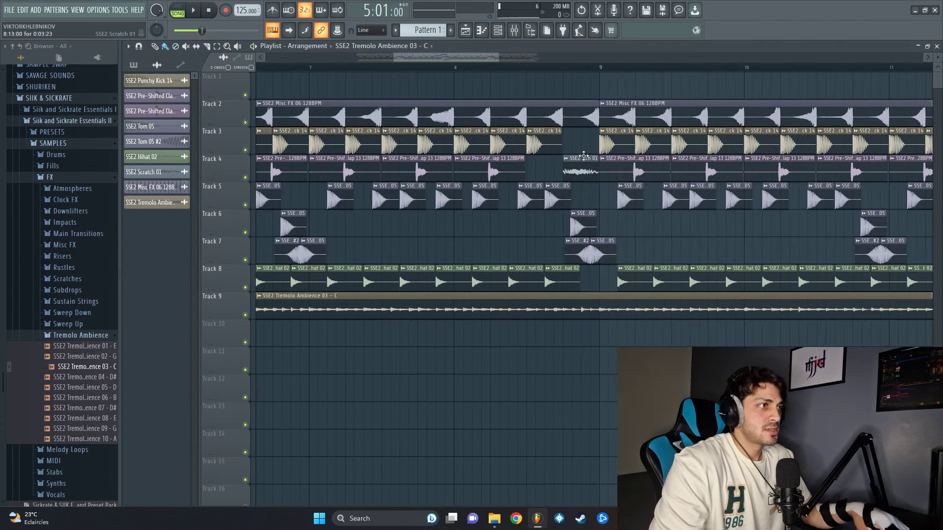
click(475, 64)
key(space)
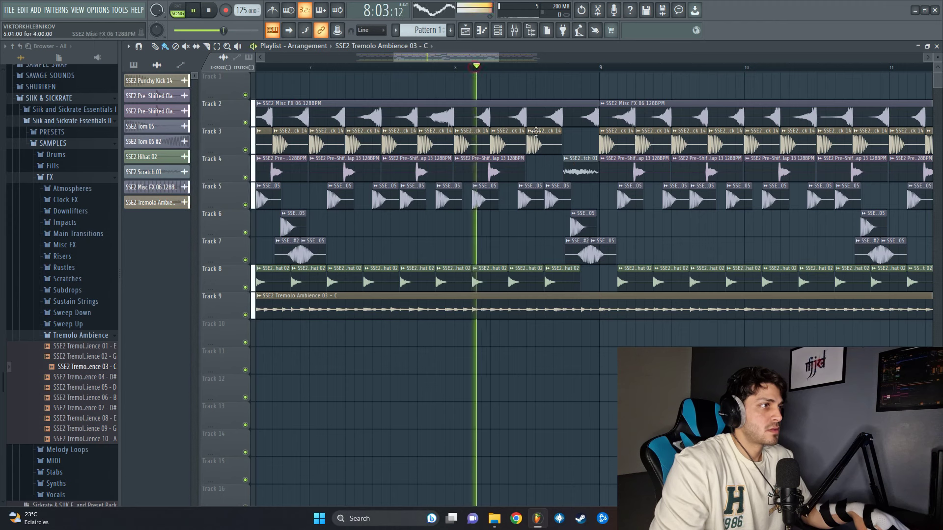
right_click(565, 166)
mouse_move(661, 241)
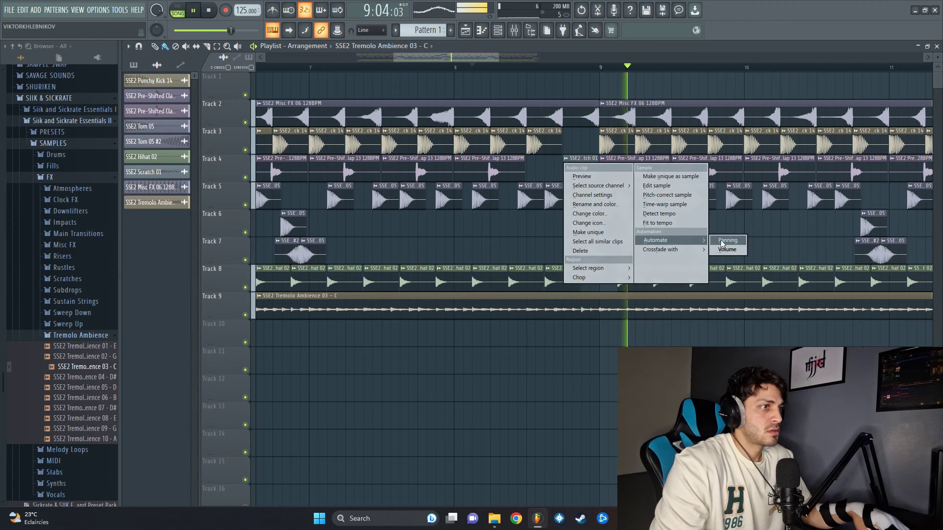
click(727, 241)
mouse_move(564, 164)
mouse_down()
mouse_move(564, 185)
mouse_move(581, 165)
mouse_up()
key(space)
key(space)
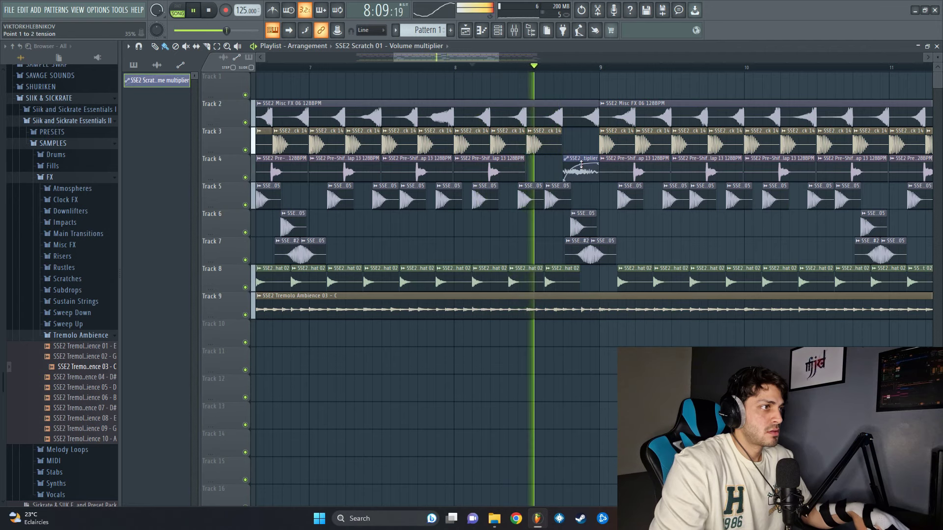
scroll(589, 88, right, 5)
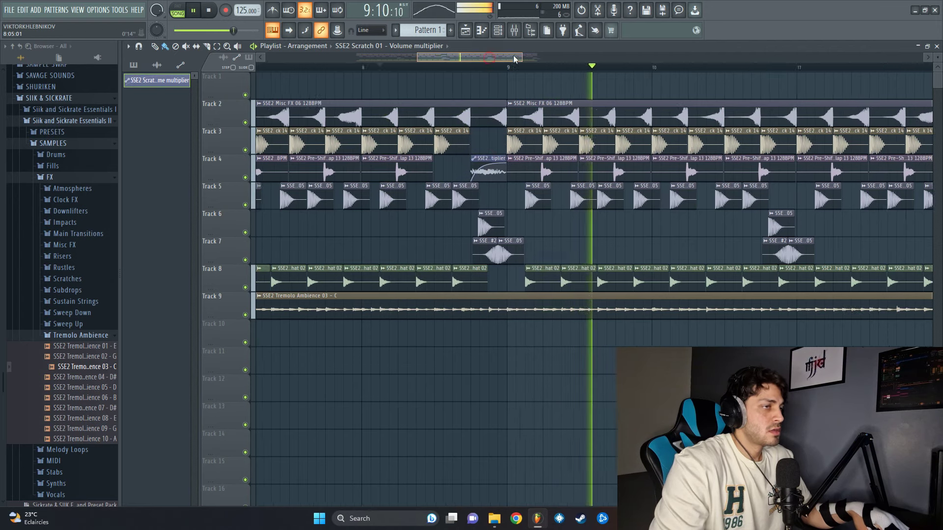
key(space)
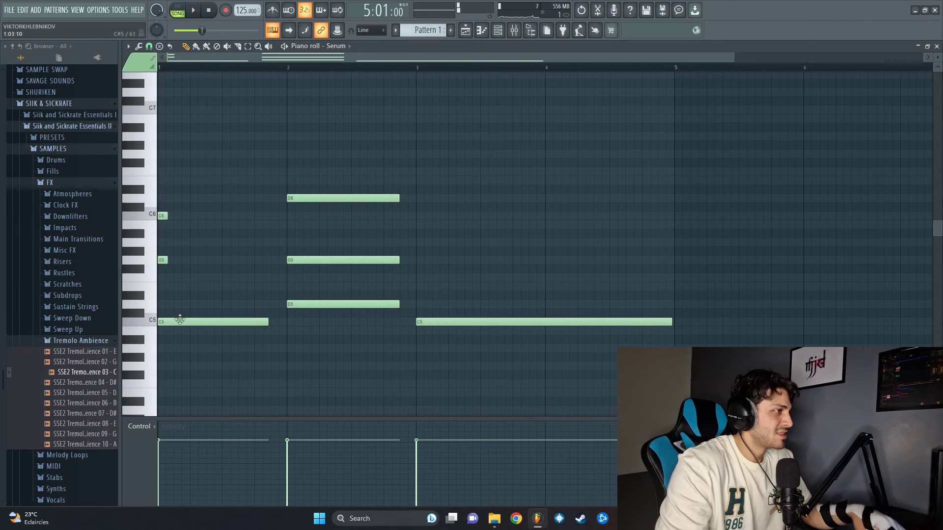
Build three short C5, E5 and A5 chords at the start of bar 1 in the Serum piano roll
key(space)
key(space)
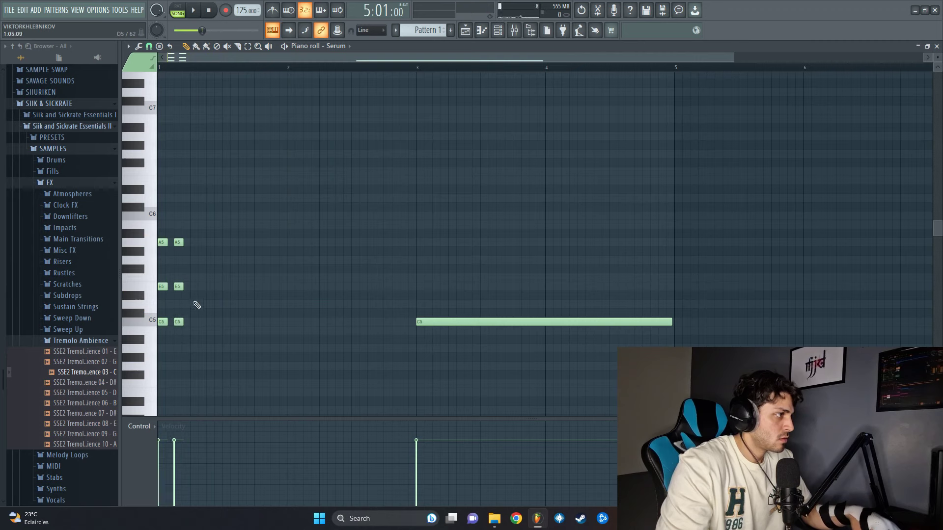
click(198, 321)
click(198, 286)
click(198, 242)
key(space)
Add four short E5, G5 and C6 chords across the second half of bar 1
click(217, 232)
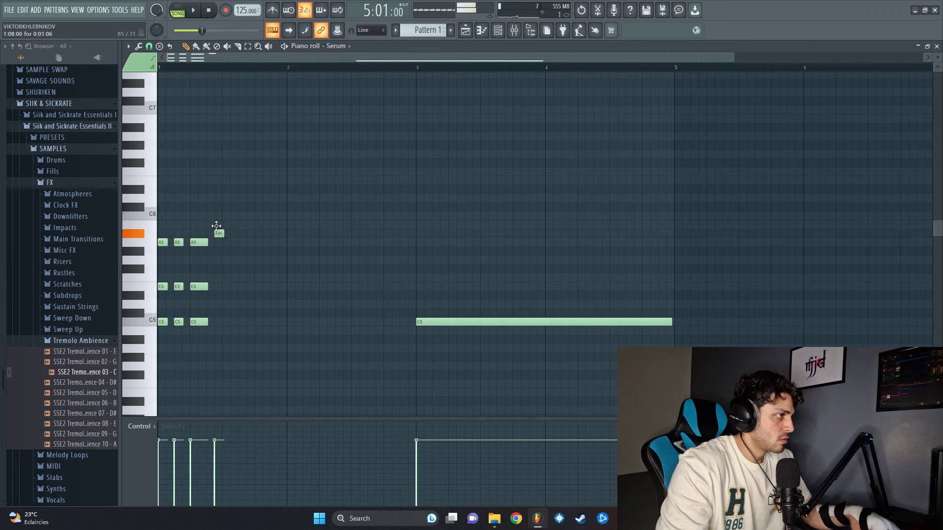
click(219, 260)
click(219, 286)
click(235, 216)
click(235, 260)
click(235, 286)
click(251, 216)
click(251, 260)
click(251, 287)
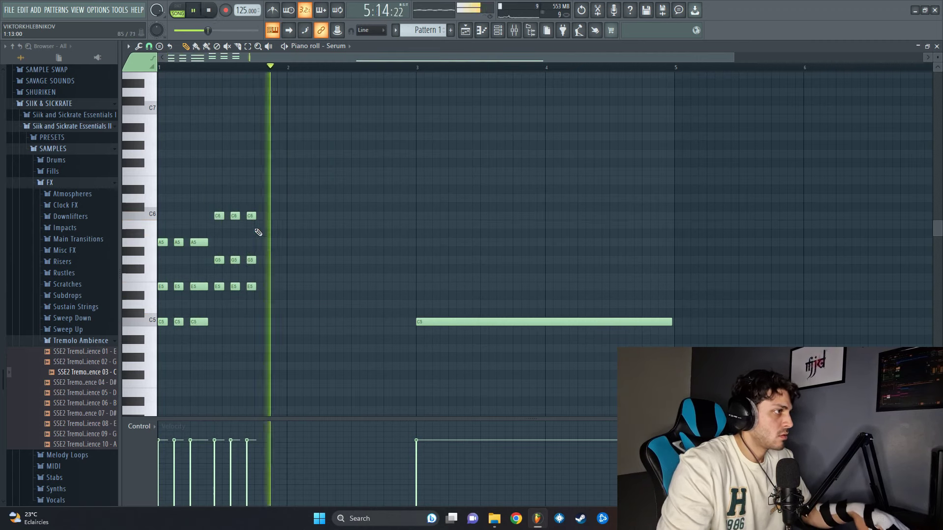
click(276, 215)
click(276, 260)
click(276, 287)
Place the E6 top notes of the chords at the start of bar 2, shortening the first ones
click(290, 198)
click(308, 180)
click(288, 68)
scroll(288, 68, up, 2)
drag(305, 180, 293, 180)
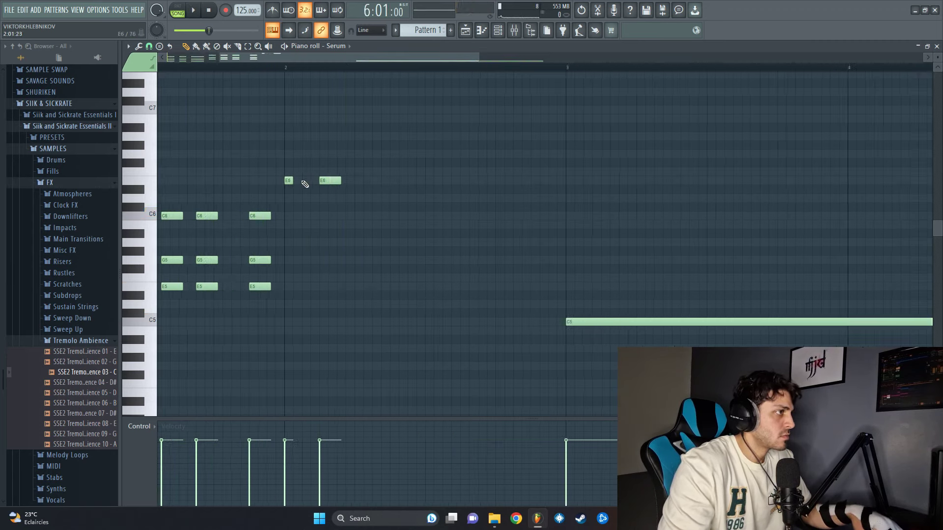
click(305, 180)
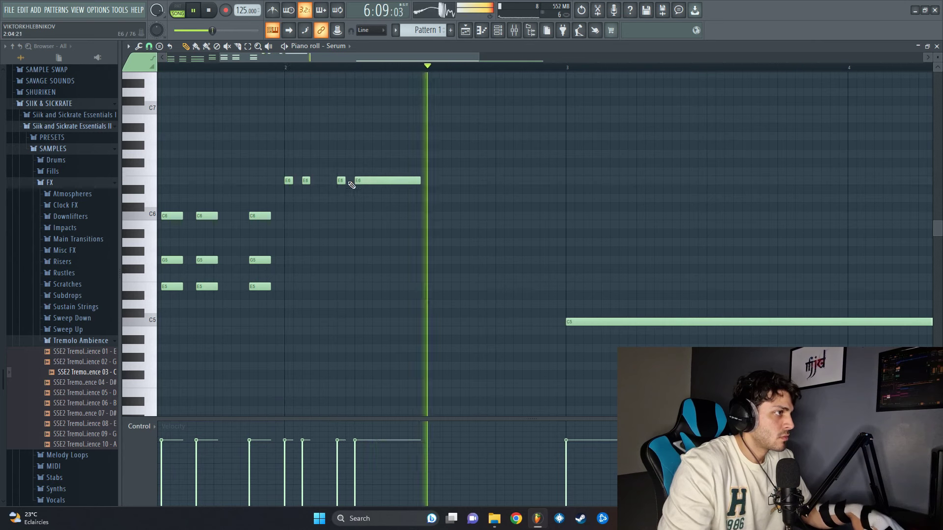
key(space)
Stack C6 and G5 notes beneath the E6 notes in bar 2, giving three short chords and one long chord
click(289, 216)
click(303, 215)
drag(282, 257, 282, 260)
click(305, 260)
click(340, 260)
click(359, 260)
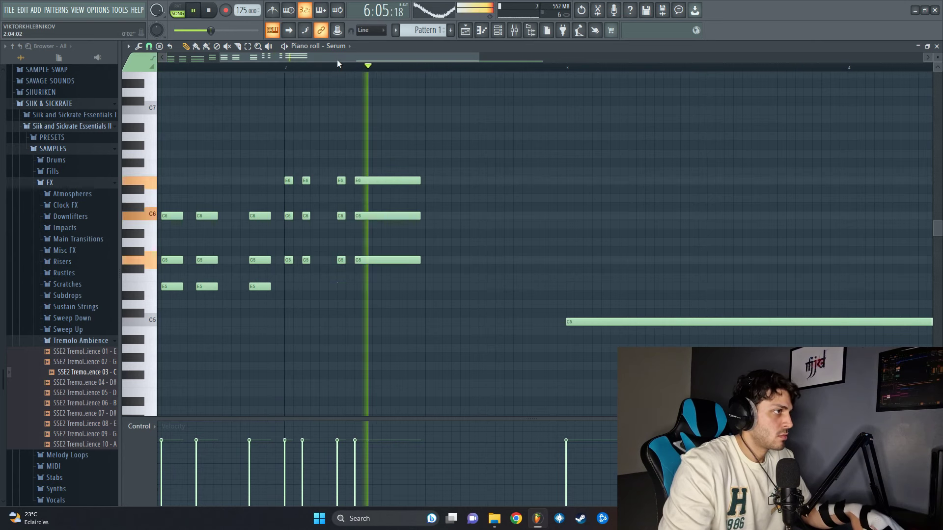
key(space)
Add four A5, C6 and F6 chords in the second half of bar 2, with the last one longer
scroll(393, 181, down, 2)
scroll(430, 175, up, 2)
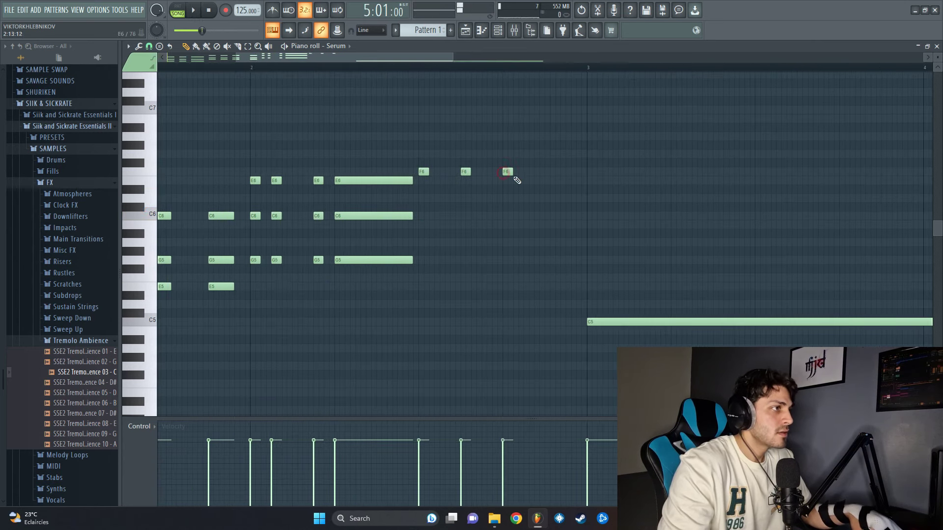
key(space)
click(461, 242)
click(503, 242)
click(545, 216)
click(548, 242)
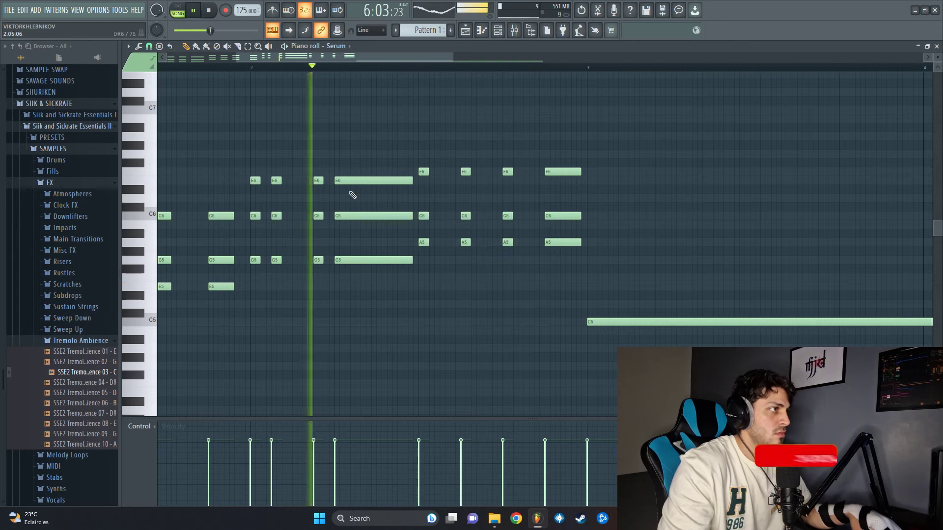
Shift the first A5, C6 and F6 chord in bar 2 slightly later
drag(424, 242, 439, 216)
drag(434, 171, 444, 171)
key(space)
drag(437, 242, 447, 242)
drag(440, 215, 476, 242)
key(space)
drag(466, 215, 476, 216)
drag(465, 172, 471, 171)
key(space)
key(ctrl+z)
key(ctrl+z)
Adjust the timing and lengths of bar 2's last three F6 chords, and duplicate bars 1 and 2 into bars 3 and 4
drag(461, 162, 486, 242)
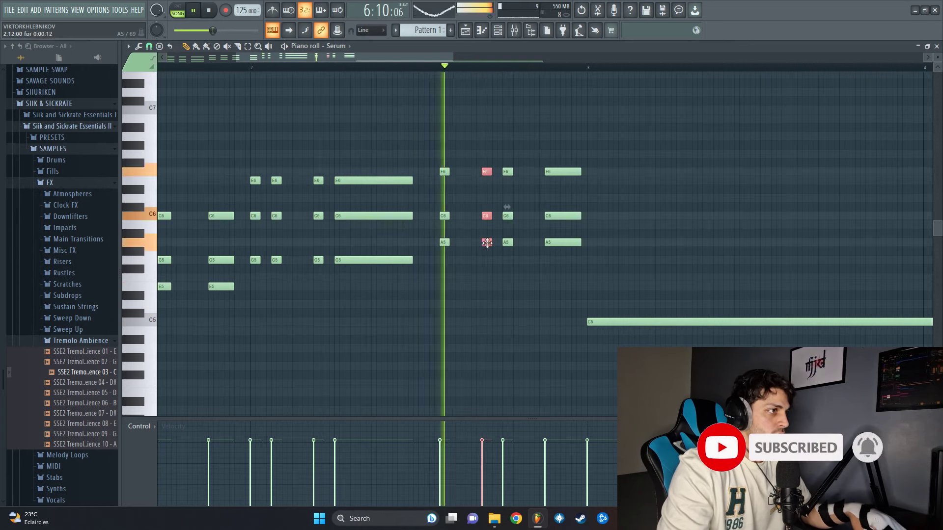
drag(497, 162, 524, 248)
drag(512, 242, 535, 242)
drag(540, 162, 584, 248)
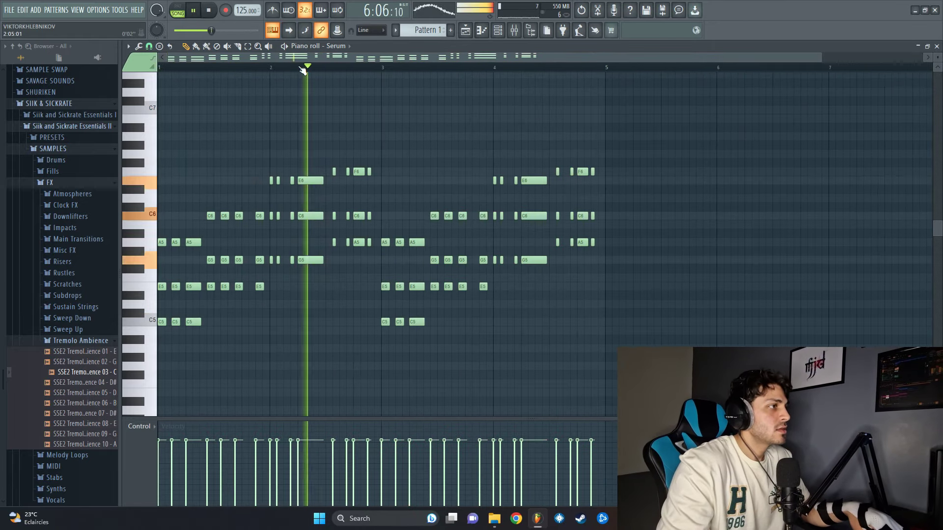
scroll(303, 71, up, 3)
key(space)
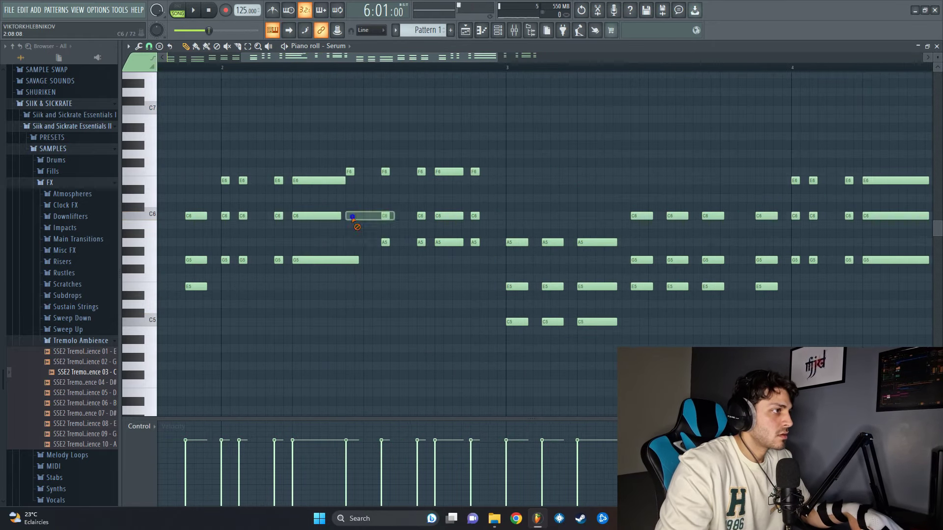
Complete the added F6 chord with A5, lengthen the third F6 chord in bar 2, and raise the C6 notes of the first three to D6
click(350, 243)
drag(424, 215, 450, 219)
drag(437, 215, 438, 198)
drag(350, 216, 350, 197)
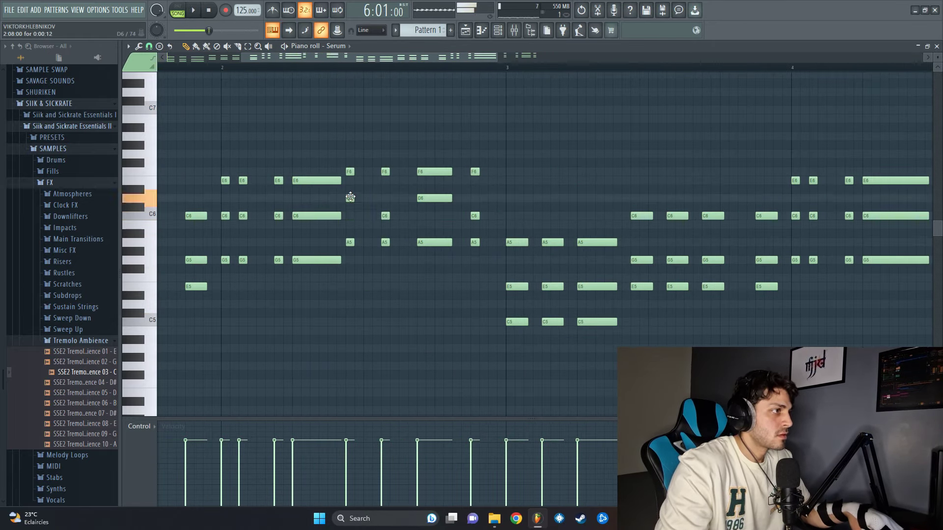
drag(386, 215, 386, 198)
click(364, 69)
key(space)
Lower and revoice the chords in the second half of bar 4, using notes such as D5, G5, A5, B5 and C6
scroll(364, 70, down, 3)
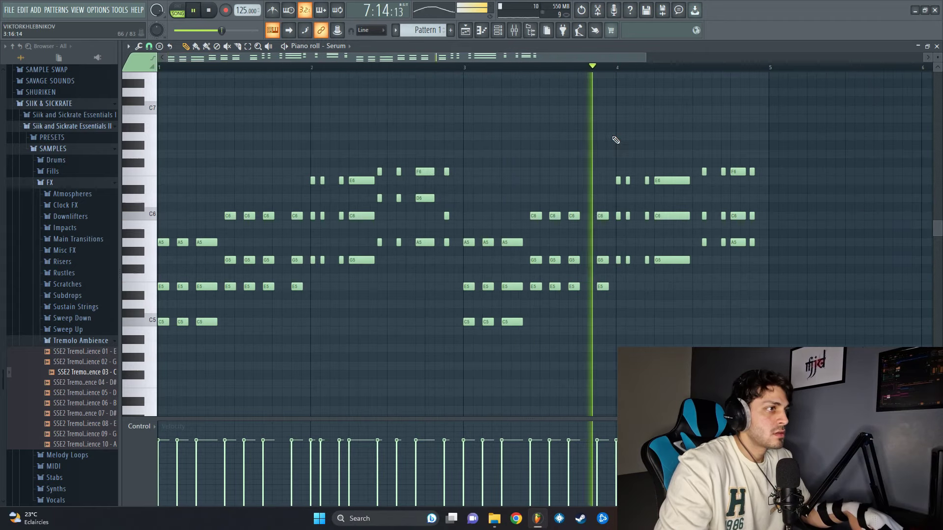
key(space)
drag(617, 154, 692, 267)
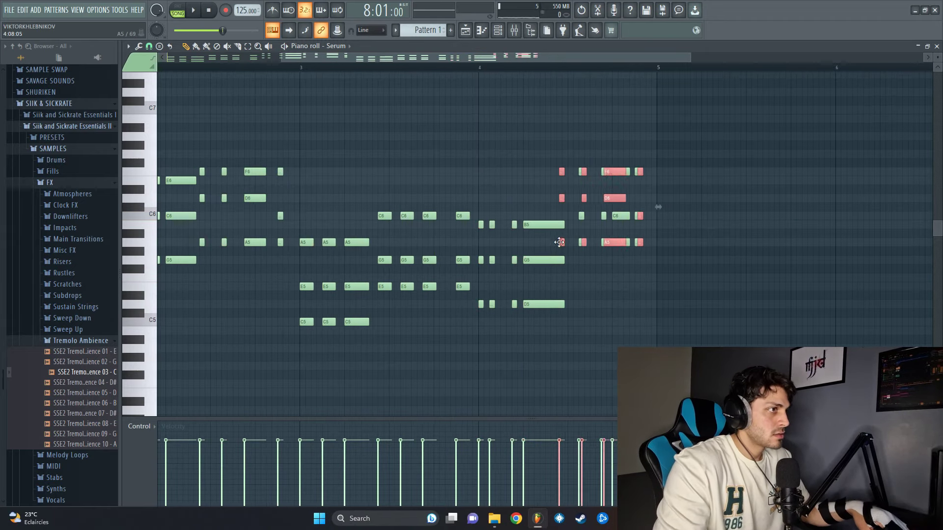
drag(560, 242, 560, 296)
drag(535, 213, 538, 334)
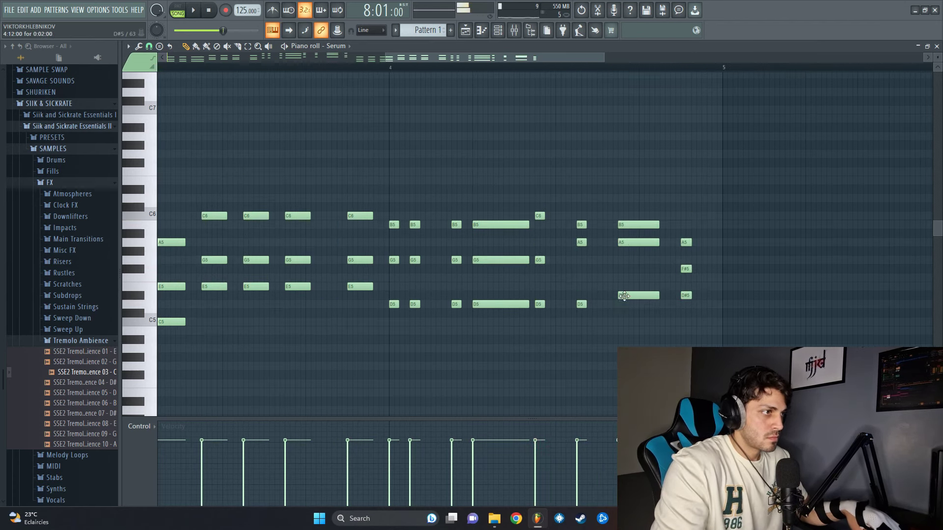
key(space)
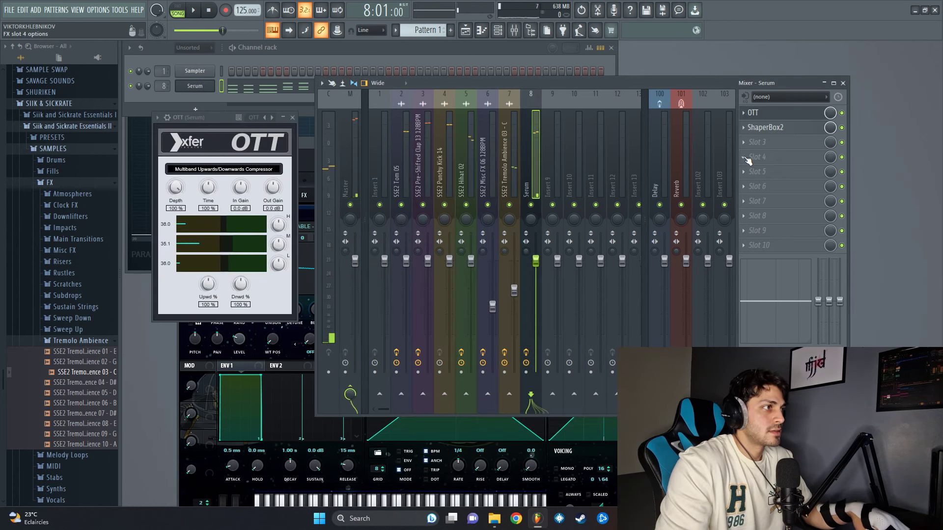
Turn off the Delay and Reverb effects inside Serum, and close the synth
click(304, 146)
click(305, 193)
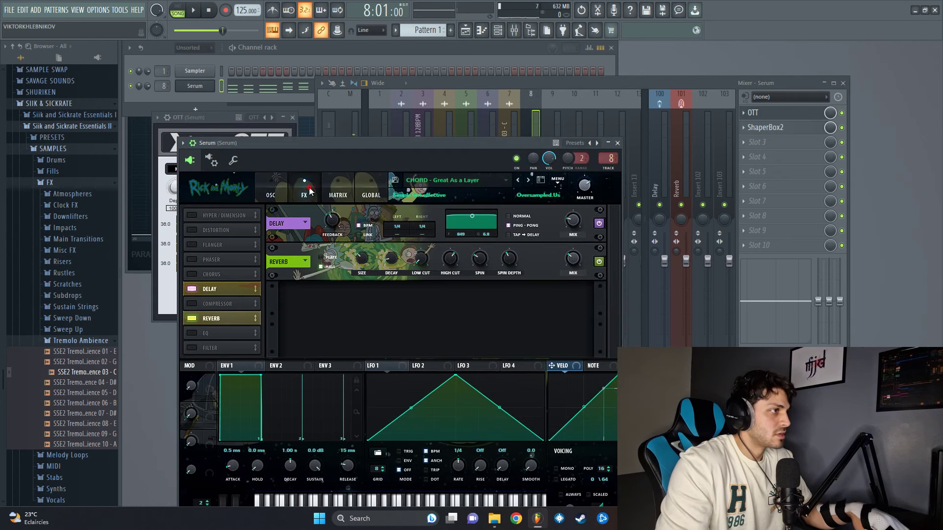
click(191, 289)
click(192, 319)
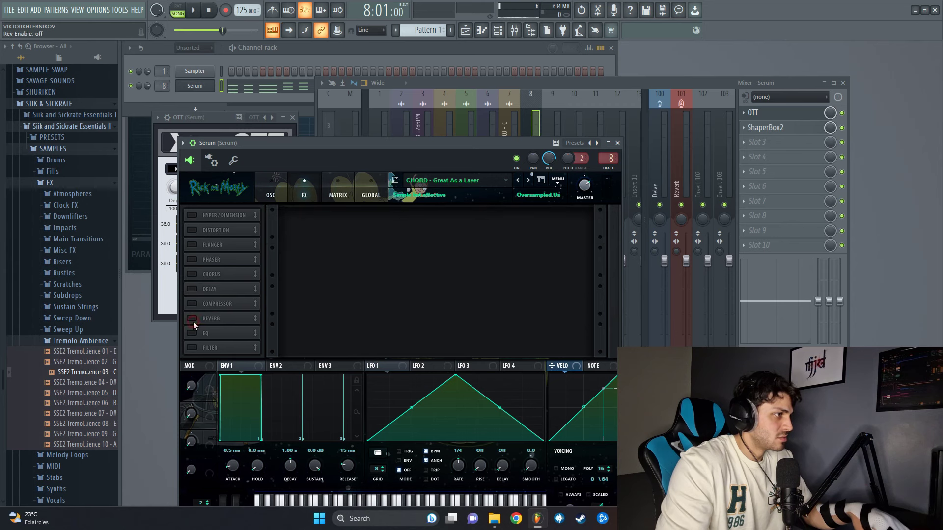
key(space)
click(618, 143)
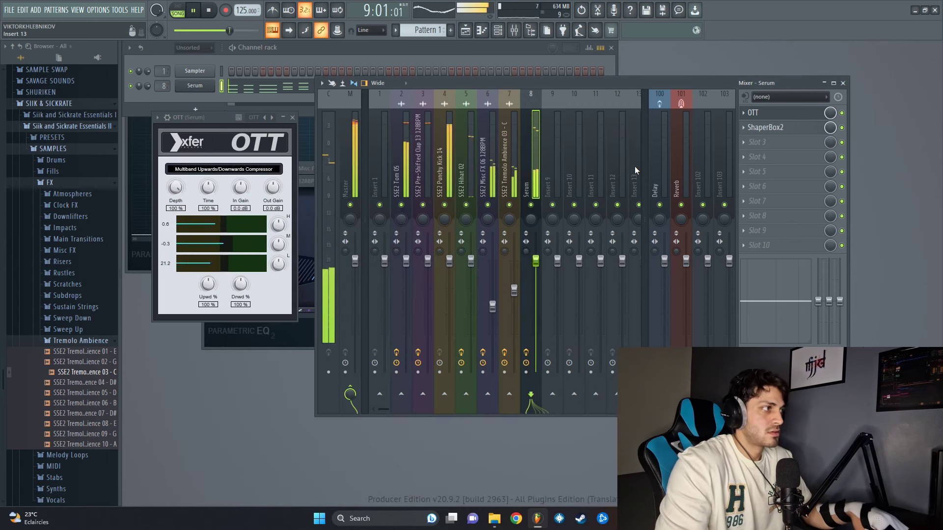
Load CamelCrusher in slot 4 of the Serum mixer track
key(space)
click(757, 157)
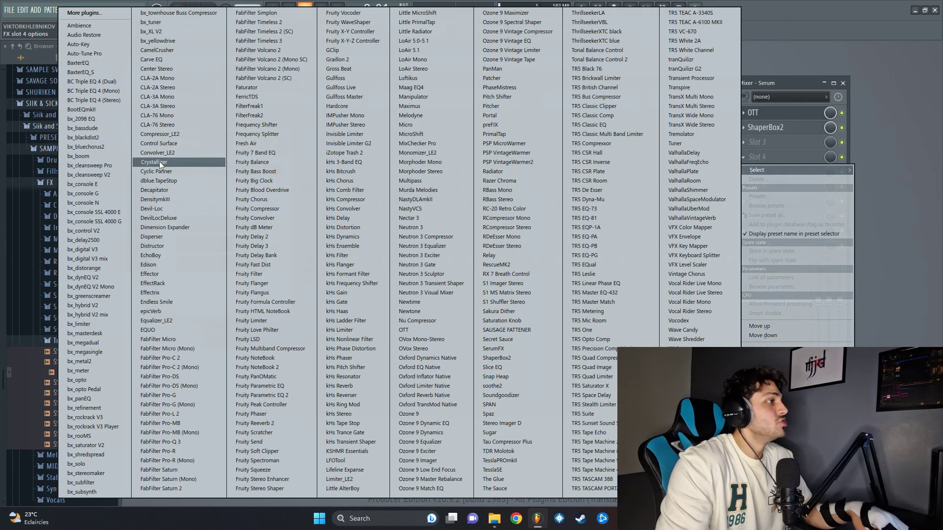
click(158, 50)
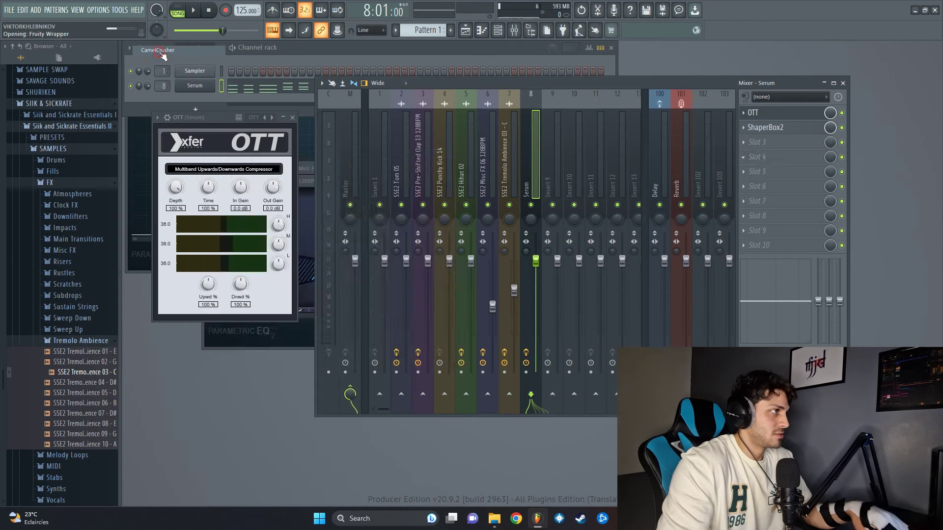
Apply the British Clean patch in CamelCrusher, lower its master mix slightly, and close the plugin
click(255, 224)
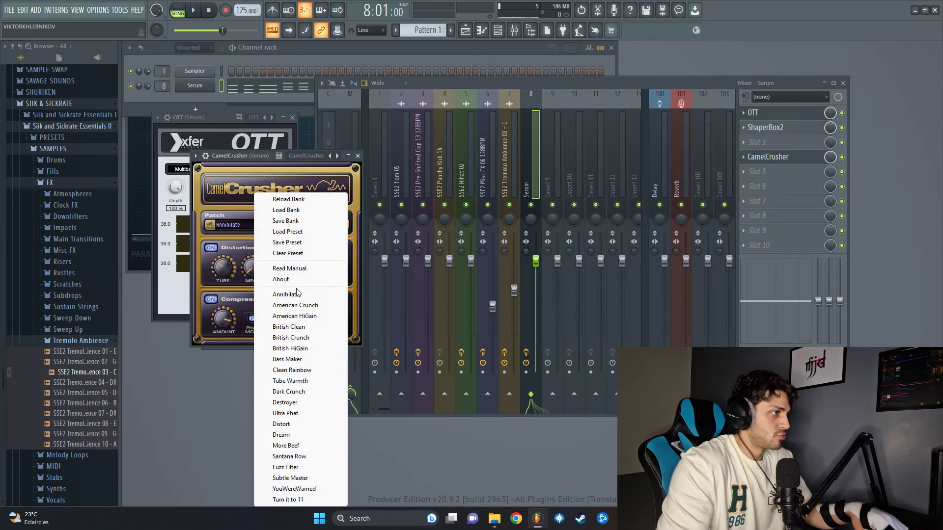
click(290, 327)
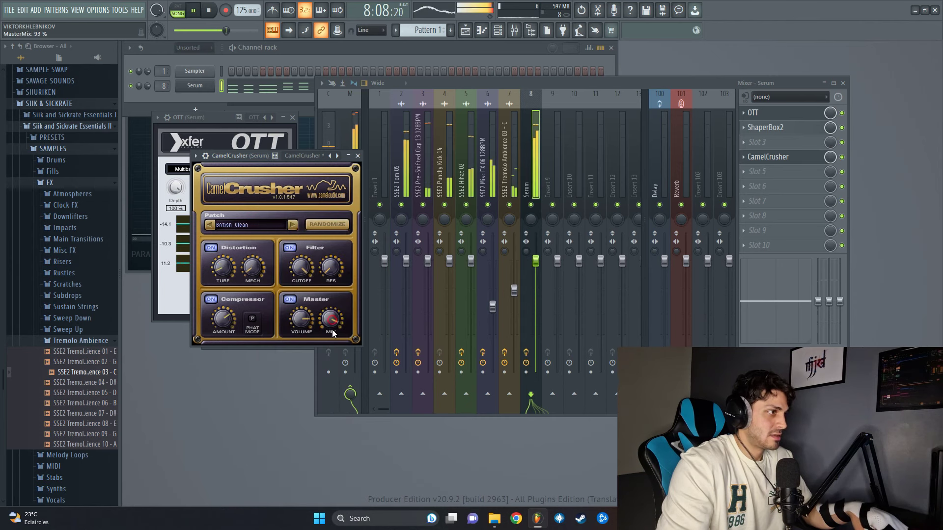
click(357, 156)
key(space)
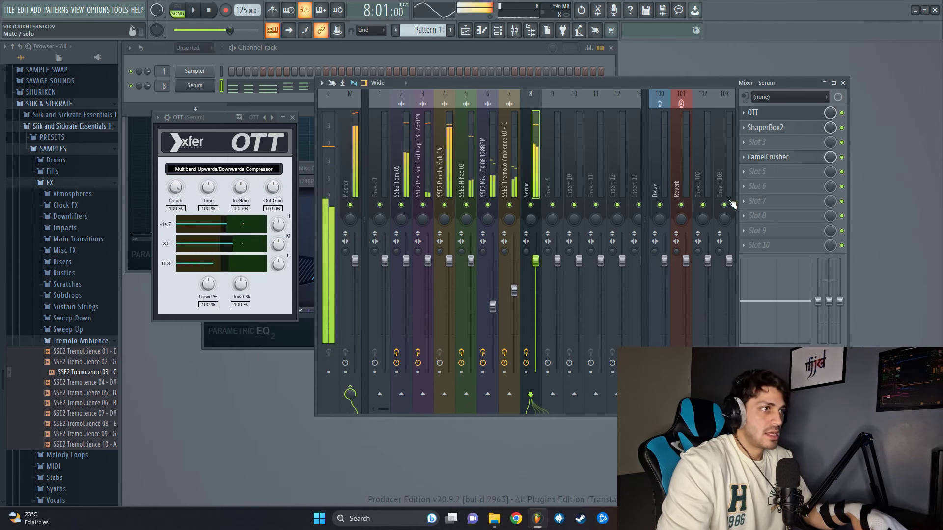
Load the Wider effect in slot 6 of the Serum mixer track
click(753, 186)
click(680, 349)
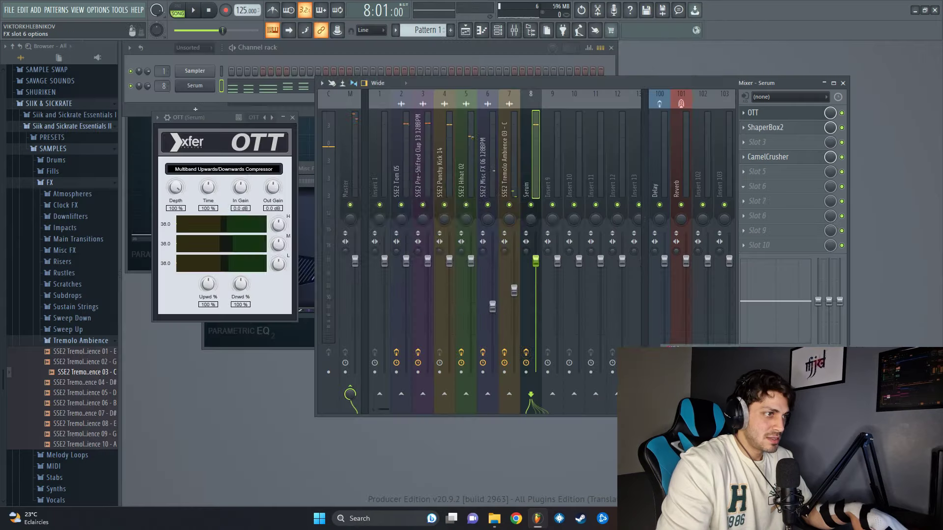
drag(374, 264, 372, 229)
click(531, 181)
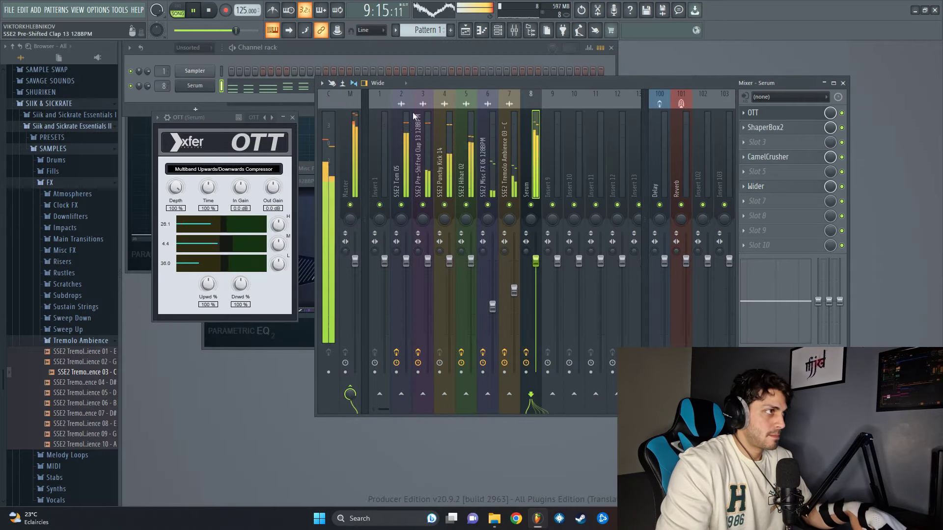
Copy the lowest note of each chord in Serum's piano roll for Pattern 1
click(353, 58)
key(F7)
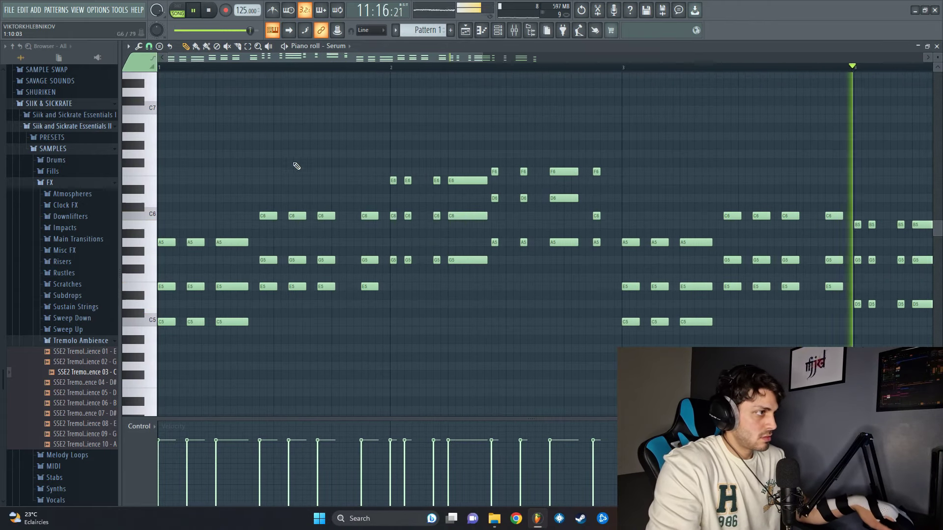
drag(280, 326, 169, 338)
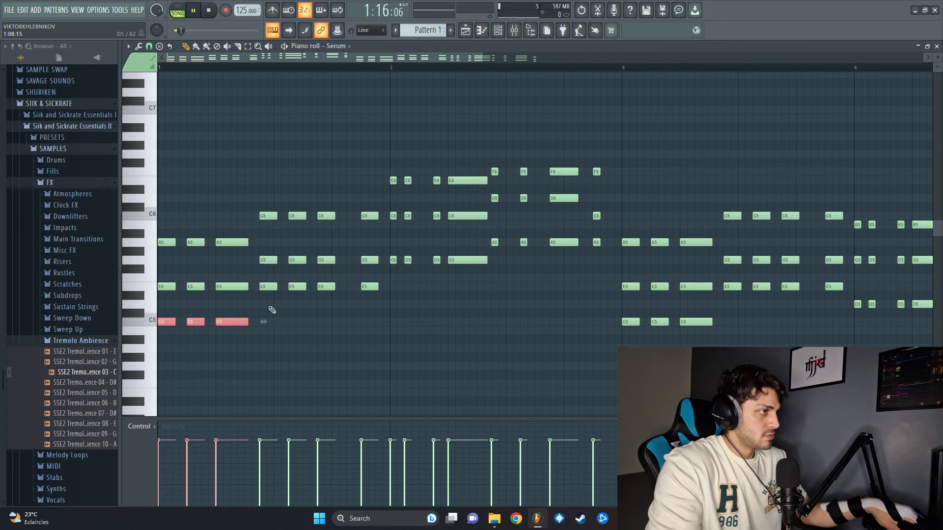
drag(271, 311, 607, 267)
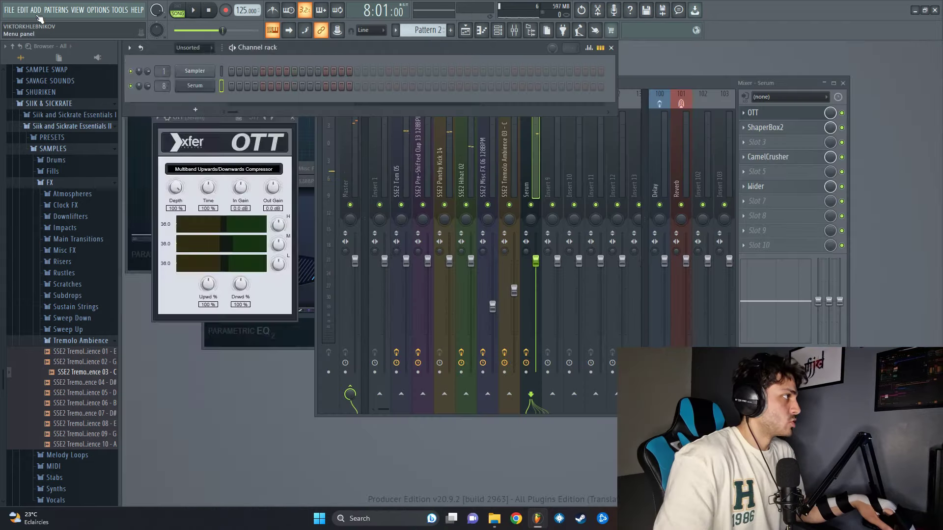
Add a Spire_x64_v1.5.10 channel, paste the copied notes into its Pattern 2 piano roll, and play them in pattern mode
click(36, 10)
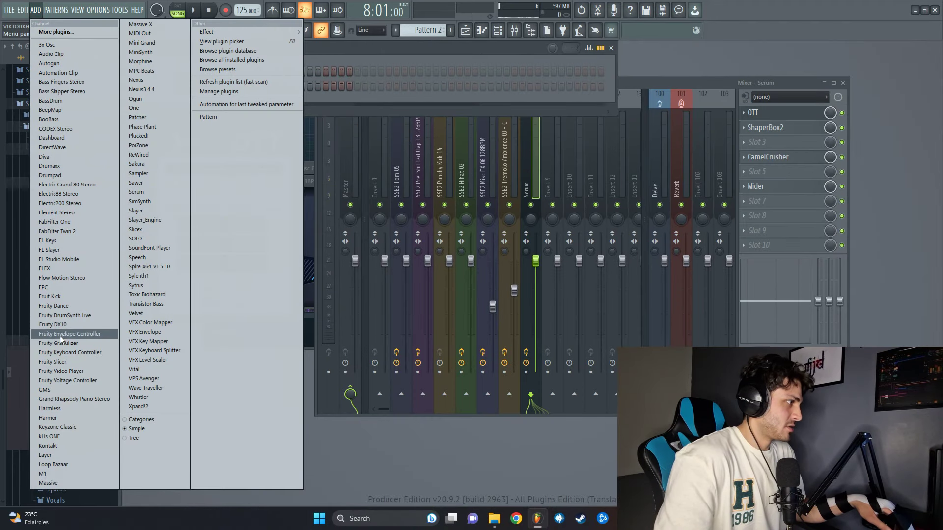
click(142, 270)
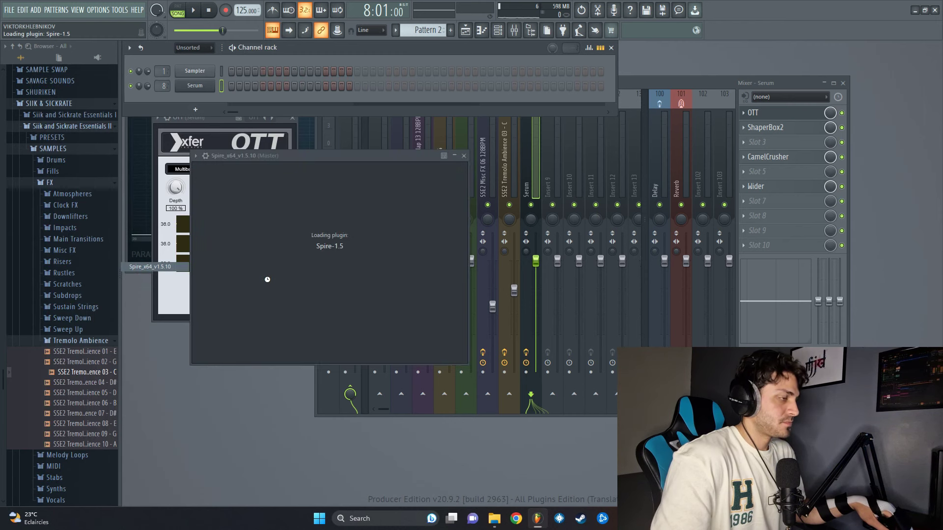
right_click(211, 98)
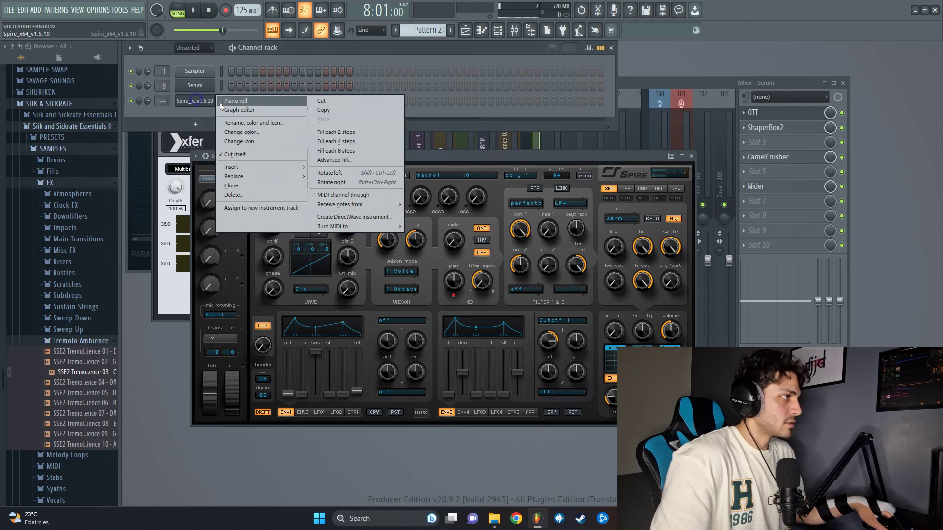
click(221, 103)
key(ctrl+v)
key(space)
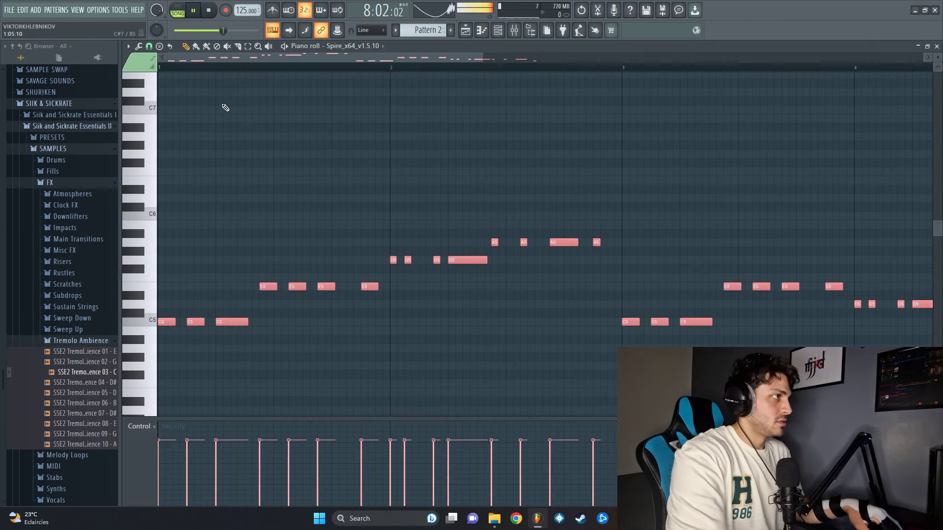
click(178, 7)
key(space)
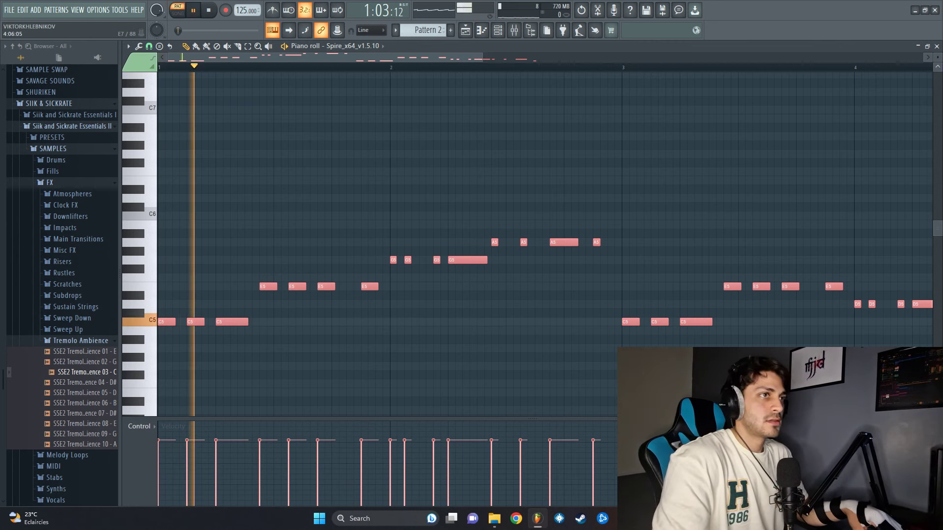
key(Escape)
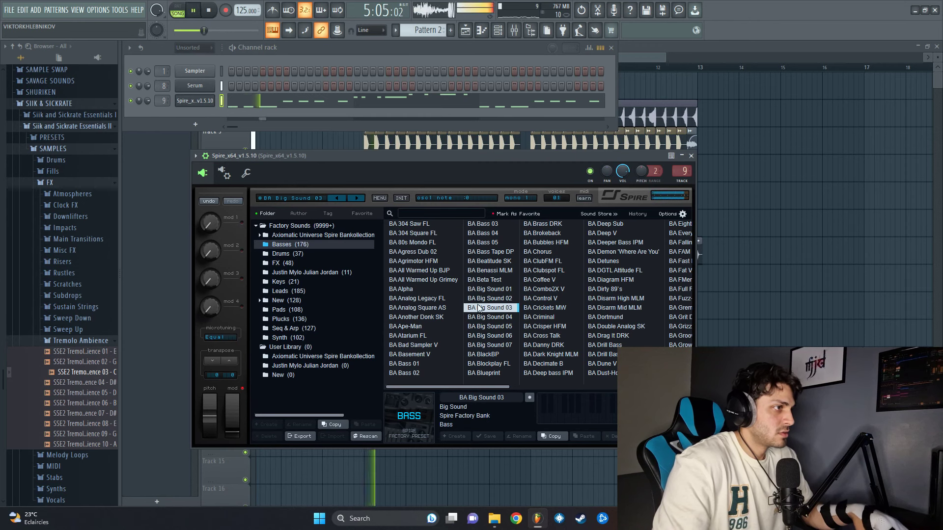
Try the Spire bass presets BA Big Sound 06, BA Big Sound 07, BA 304 Saw FL and BA 304 Square FL
click(493, 337)
click(491, 346)
click(417, 225)
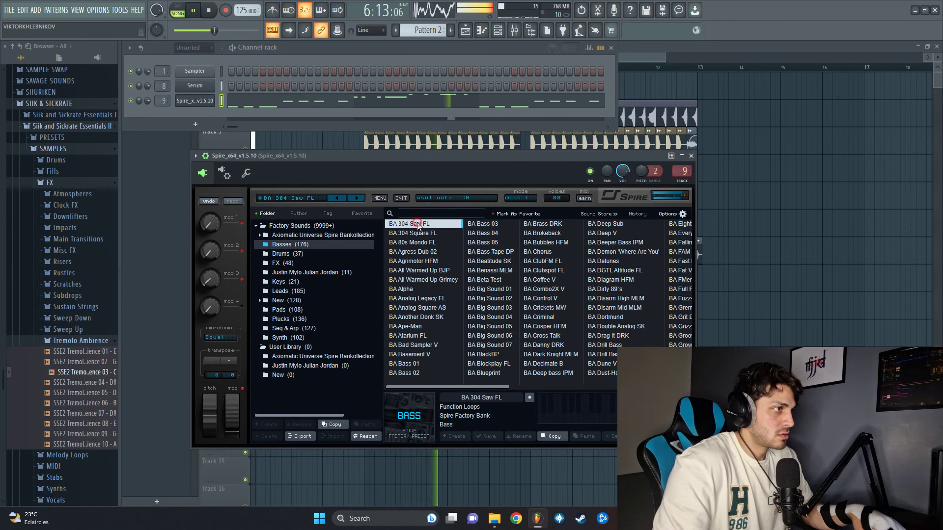
click(419, 233)
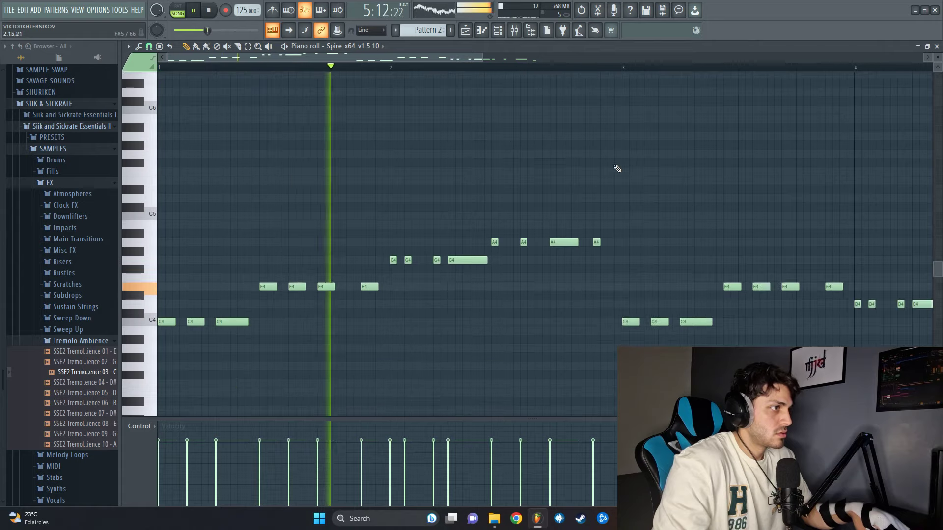
Clone the Spire channel with its BA Deep Sub sound and select the copy
click(936, 46)
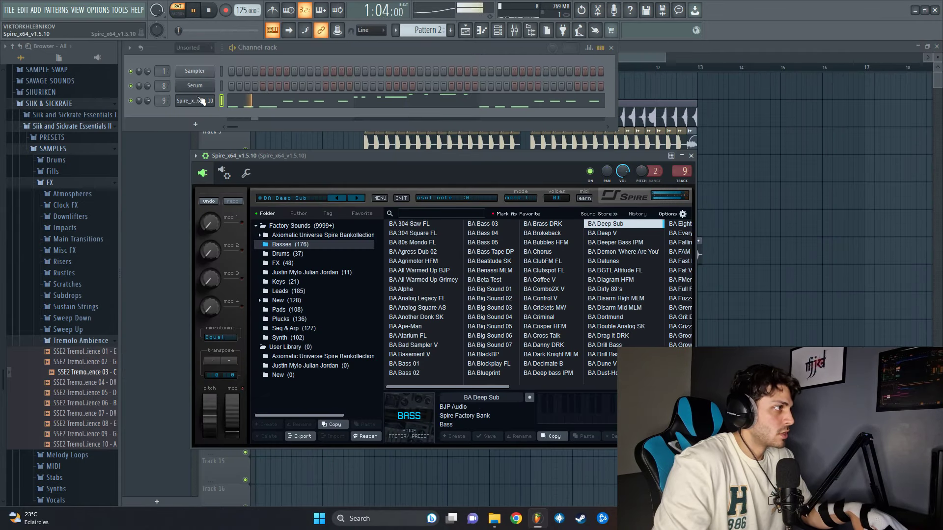
right_click(202, 101)
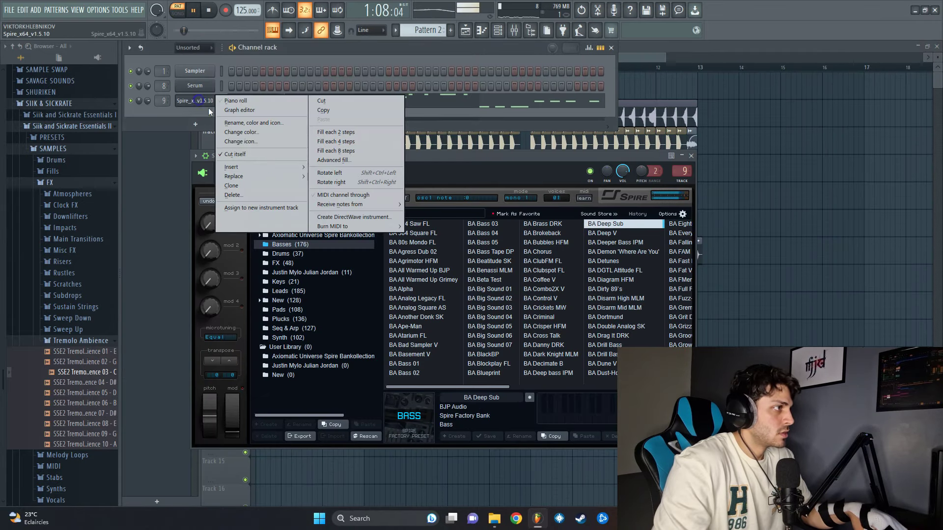
click(234, 186)
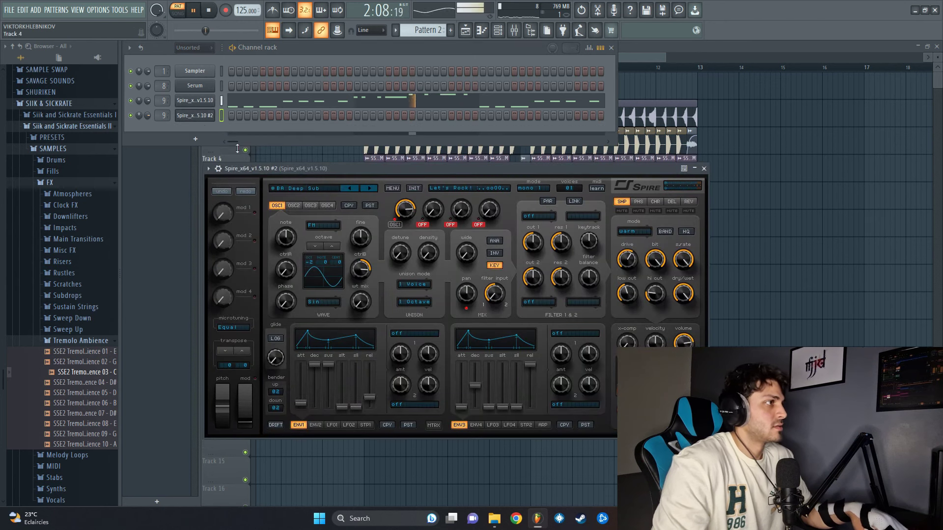
click(222, 114)
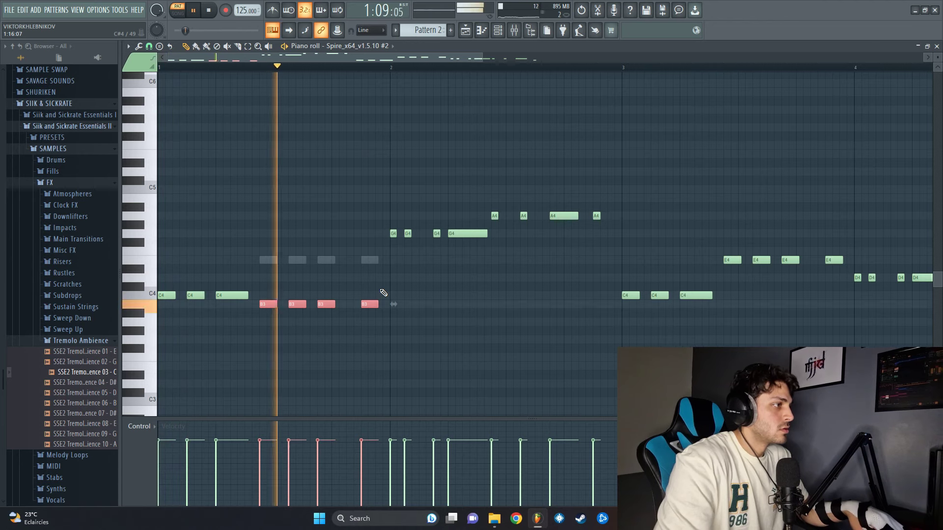
Lower the four notes in the second half of bar 1 in the cloned Spire line to G#3, checking each change by playback
key(space)
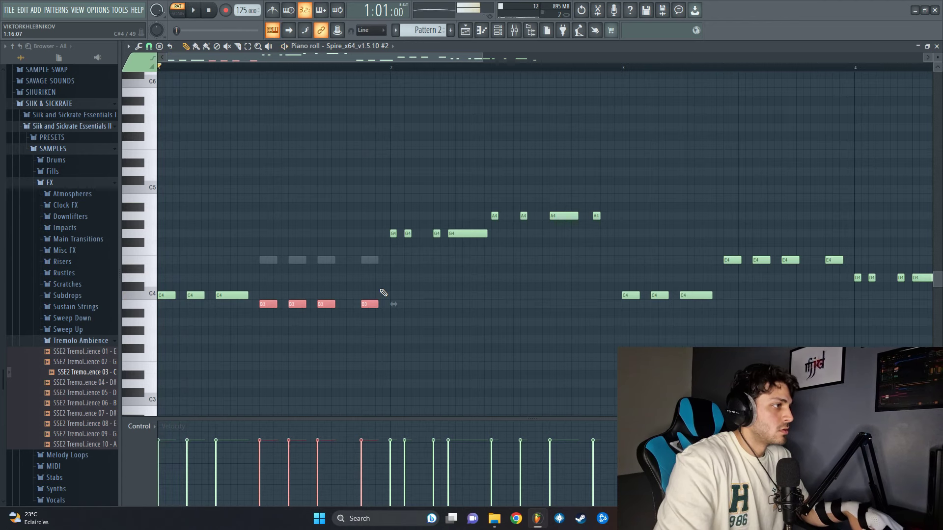
key(Down)
key(space)
key(space)
key(Down)
key(space)
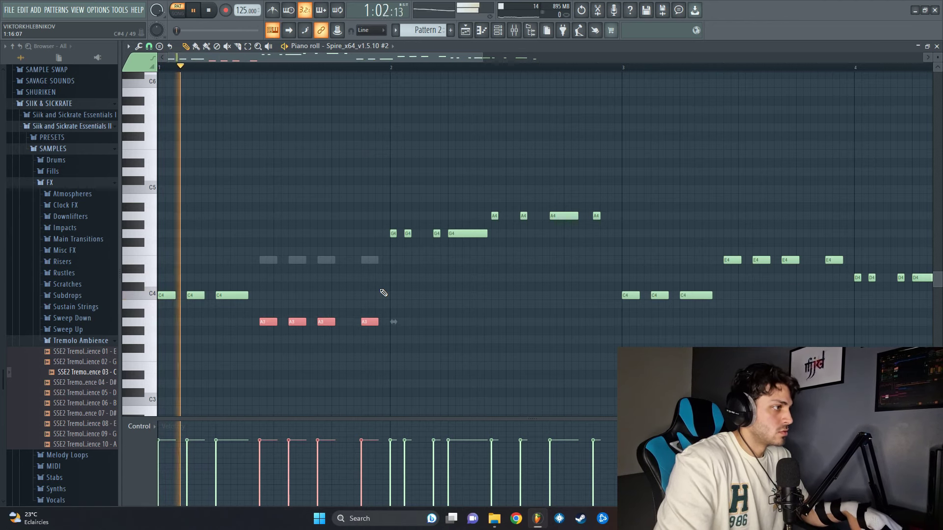
key(space)
key(Down)
key(space)
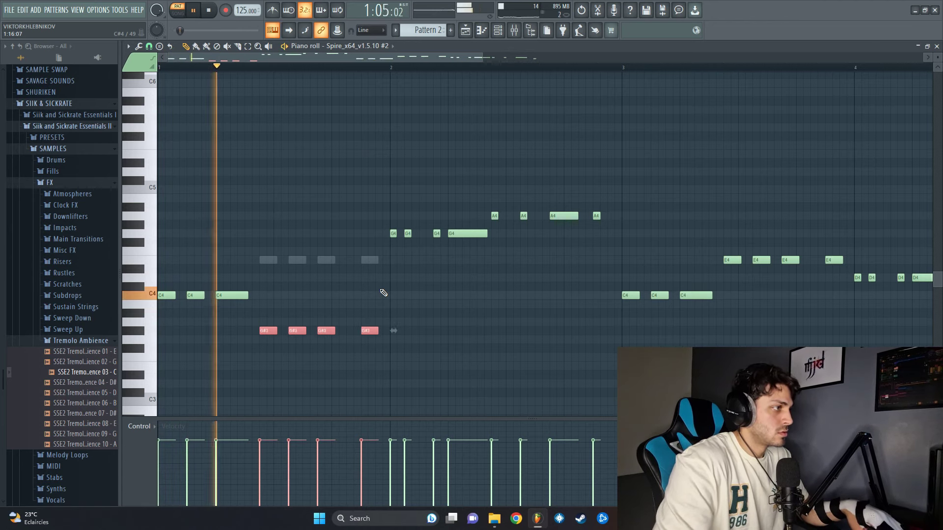
Transpose all notes of the cloned Spire line up one octave
key(ctrl+a)
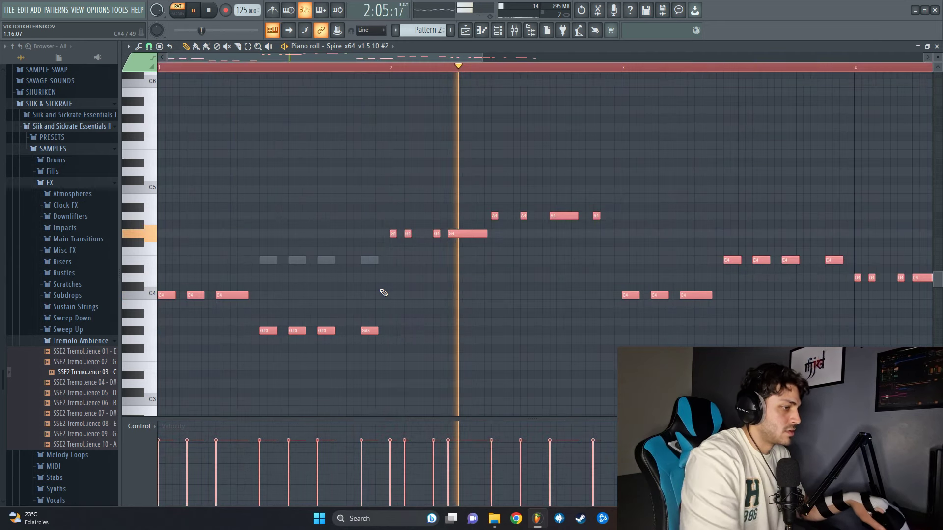
key(ctrl+Up)
right_click(356, 289)
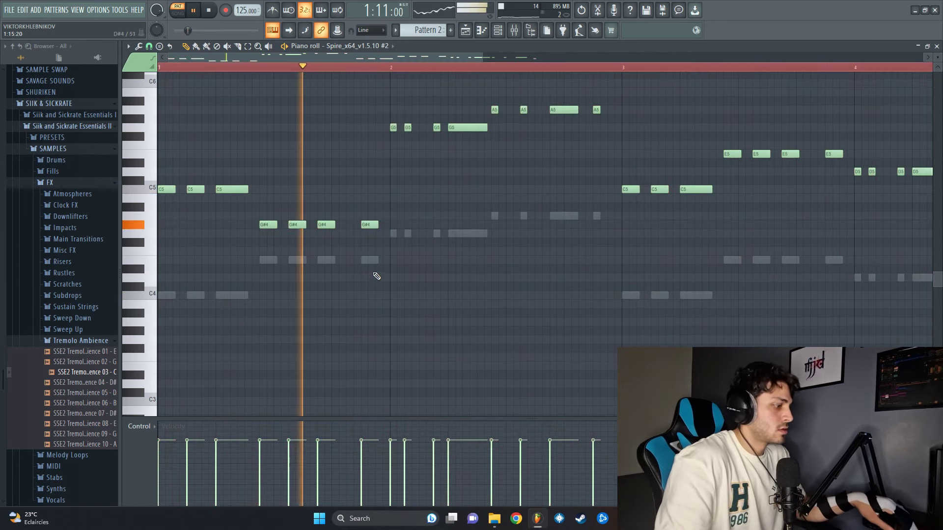
Raise the four G#4 notes in bar 1 of the cloned Spire line to A4
drag(388, 209, 265, 241)
key(space)
key(space)
key(Up)
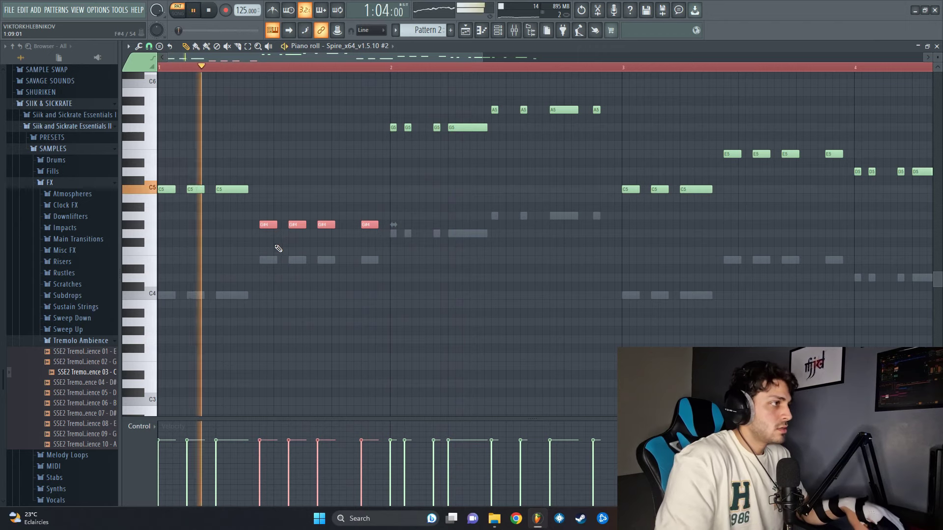
key(space)
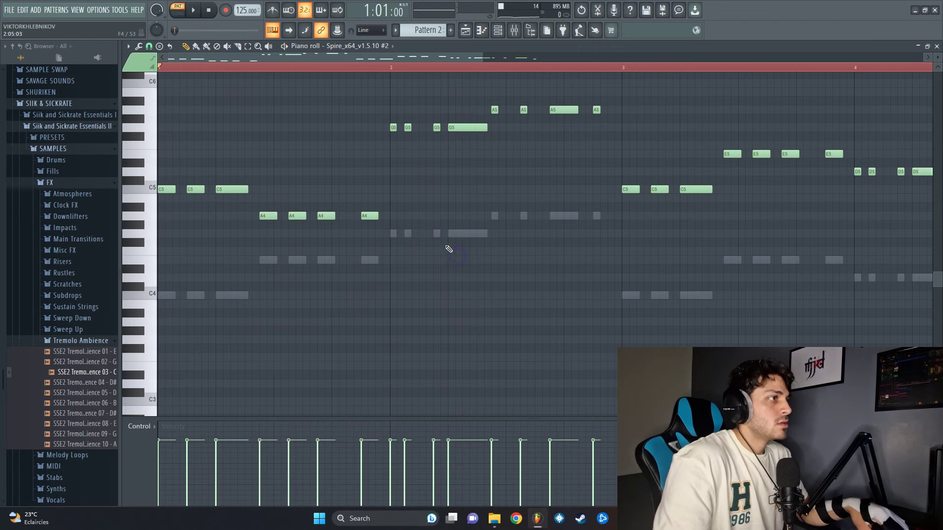
Play back the cloned Spire line and select its bar 2 notes
scroll(405, 177, up, 2)
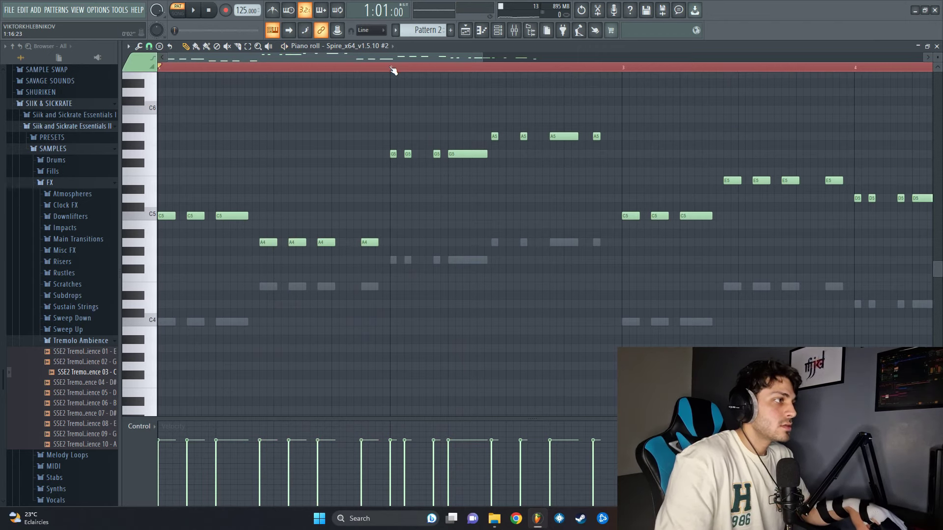
key(space)
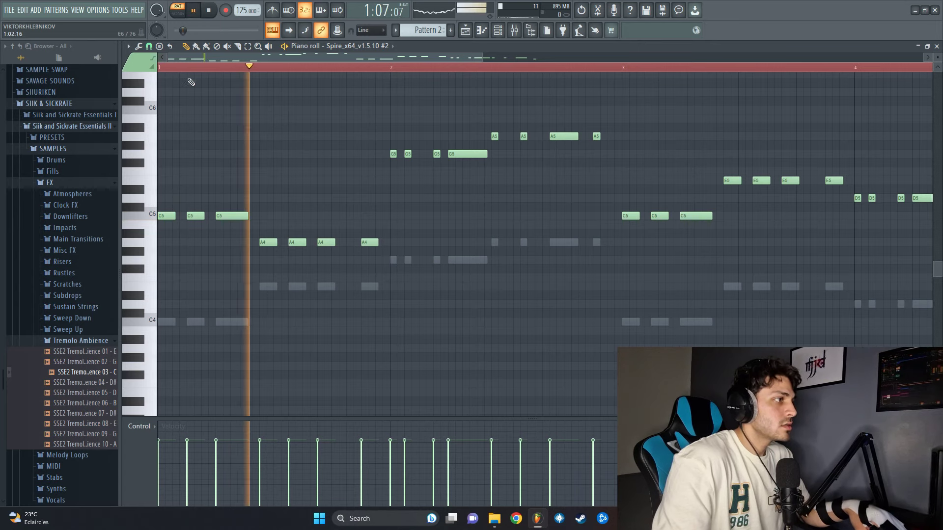
key(space)
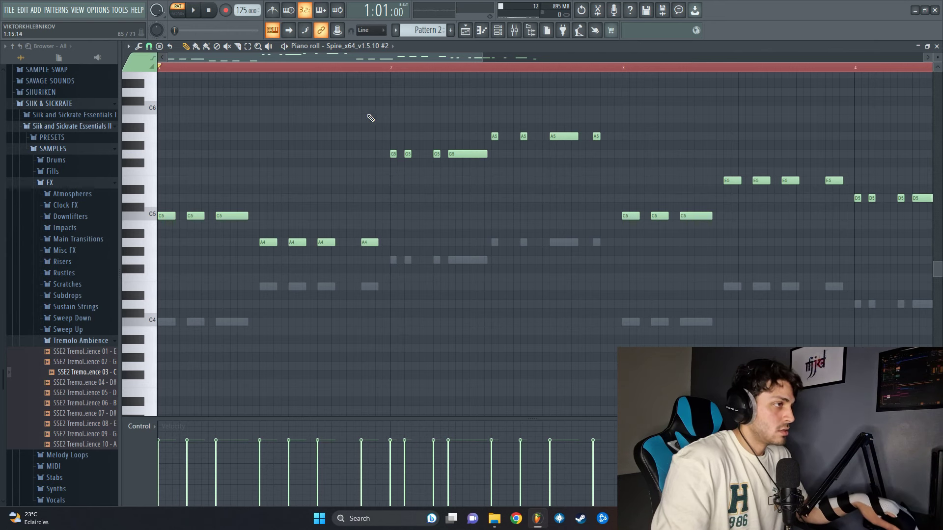
drag(370, 118, 617, 215)
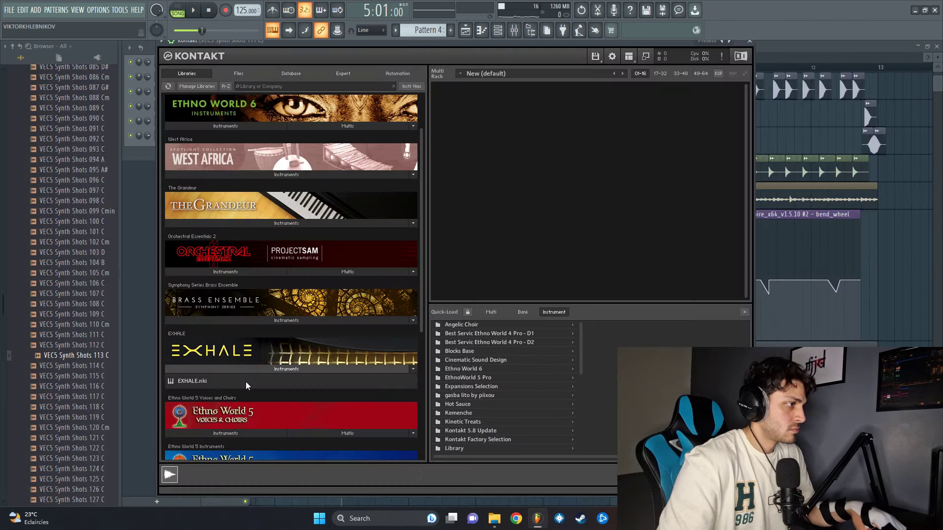
Load the EXHALE.nki instrument in Kontakt and start playback in pattern mode
double_click(241, 382)
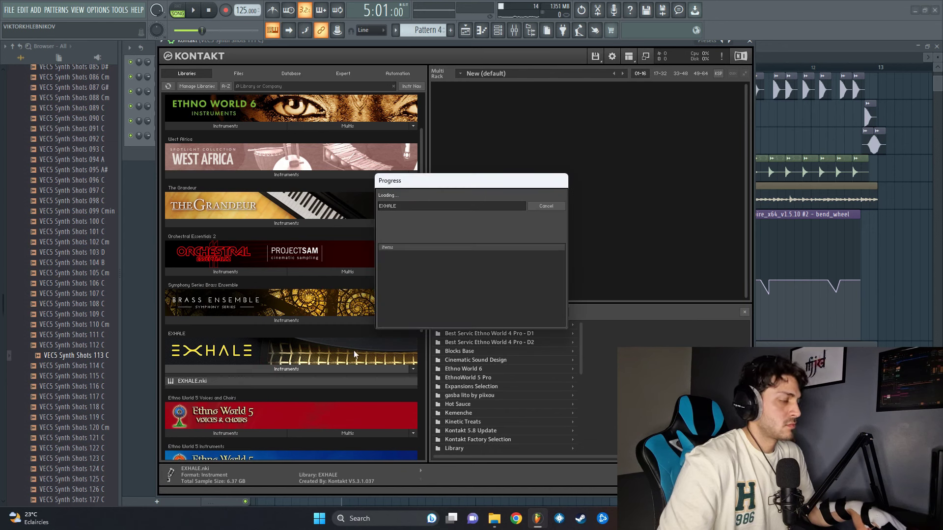
key(l)
key(space)
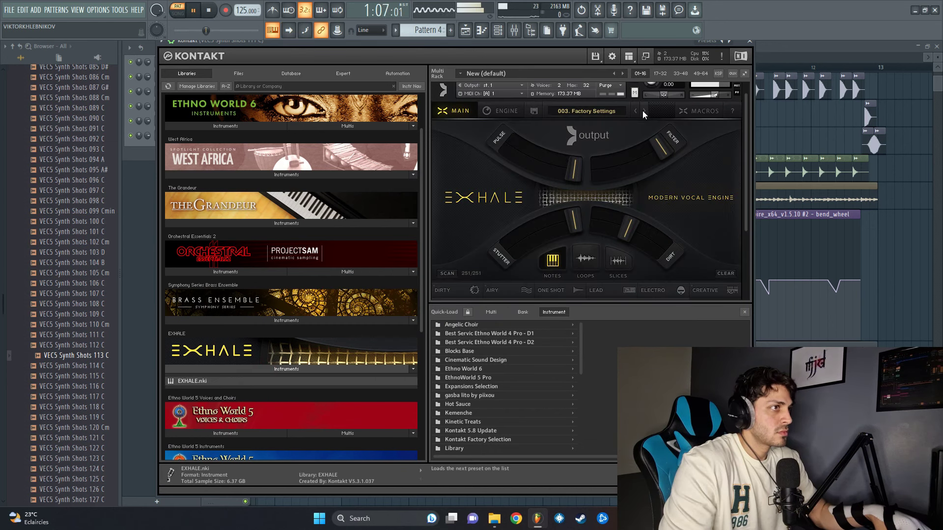
Audition the Exhale preset 004. Soulular Voxtar, and switch the instrument to Slices mode
click(643, 112)
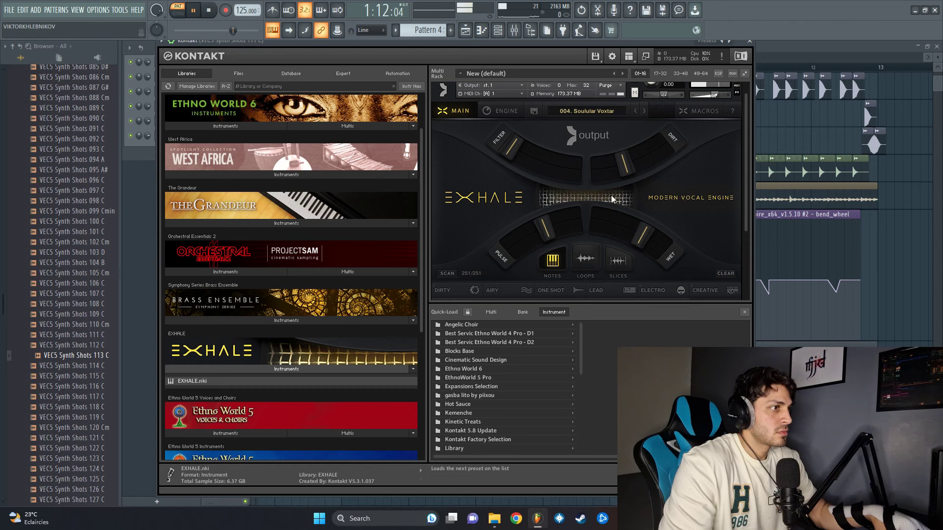
click(614, 260)
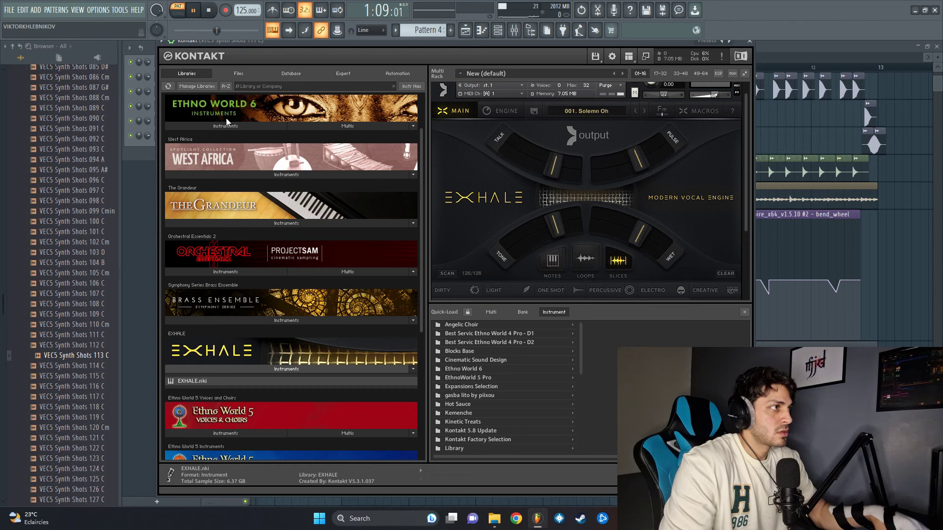
Write a two-bar vocal melody for the Kontakt channel in Pattern 4 using G4, G#4, F#4, B4, E4 and A#4 notes
click(146, 147)
click(248, 143)
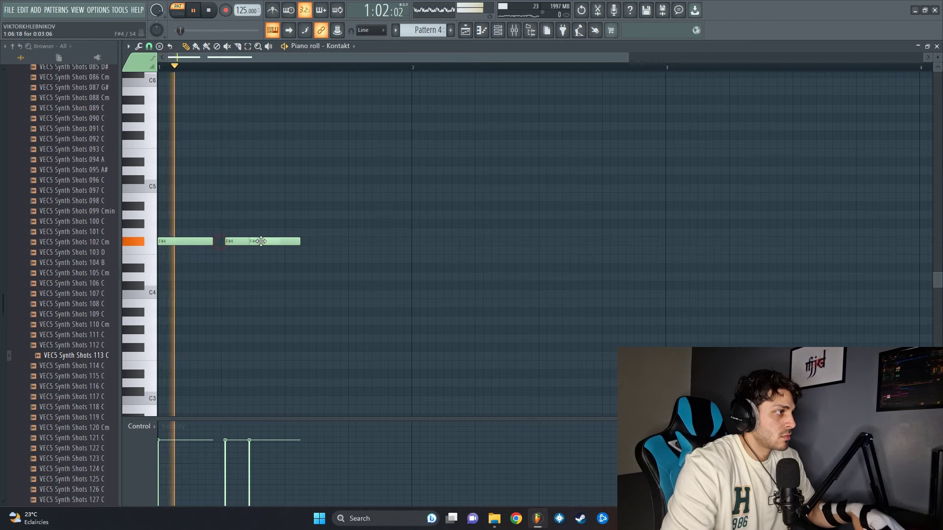
right_click(261, 241)
key(space)
key(space)
mouse_move(275, 241)
mouse_down()
mouse_move(256, 241)
mouse_move(319, 241)
mouse_move(288, 241)
mouse_up()
key(space)
click(251, 241)
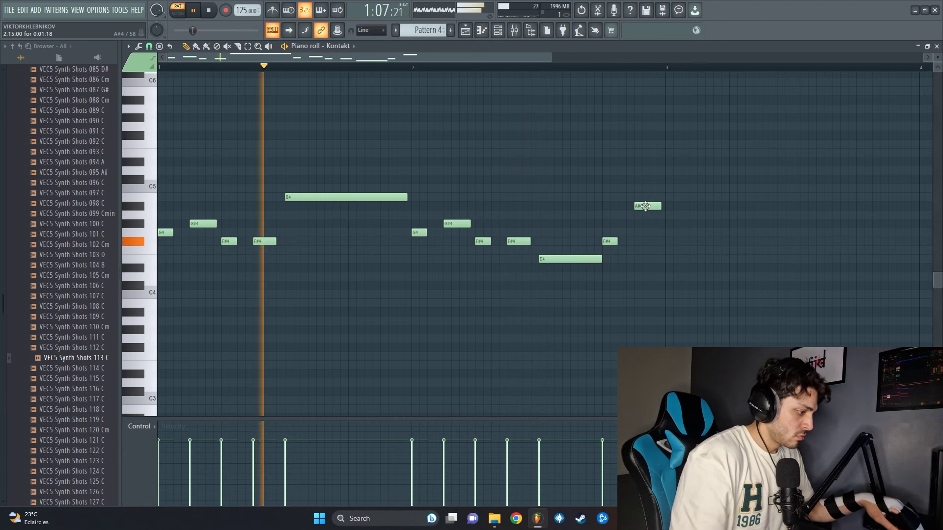
Close the Kontakt piano roll, return to the playlist and mute Track 11
click(937, 47)
key(space)
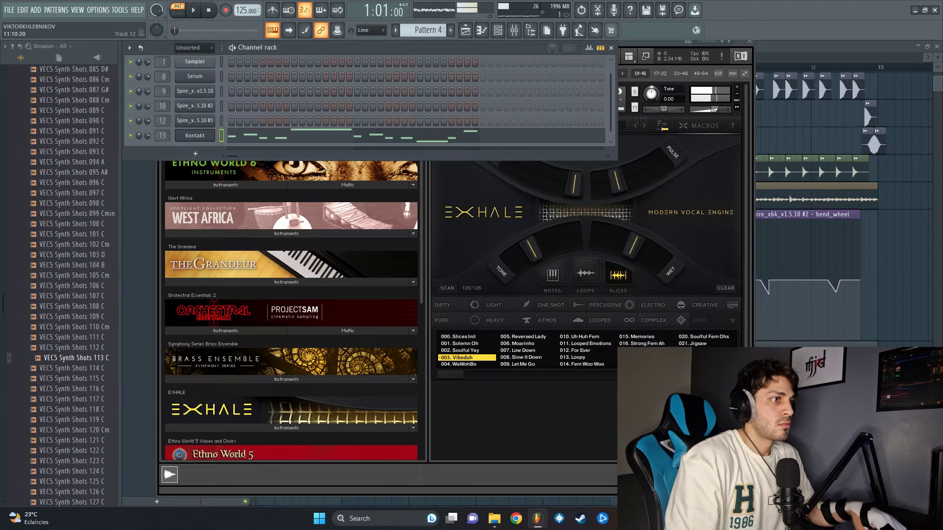
key(F5)
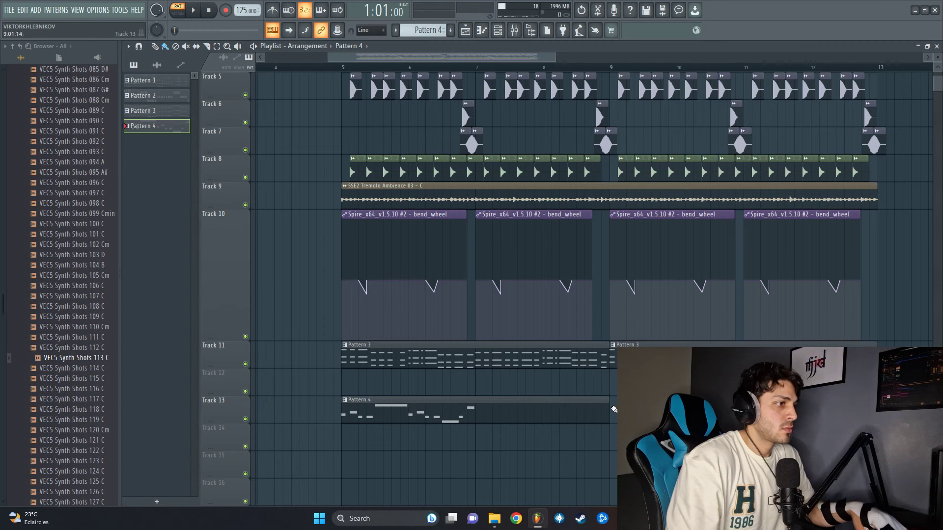
click(245, 364)
Play the arrangement from bar 5 and add a second Pattern 4 clip on Track 13 at bar 7
key(space)
scroll(276, 311, up, 3)
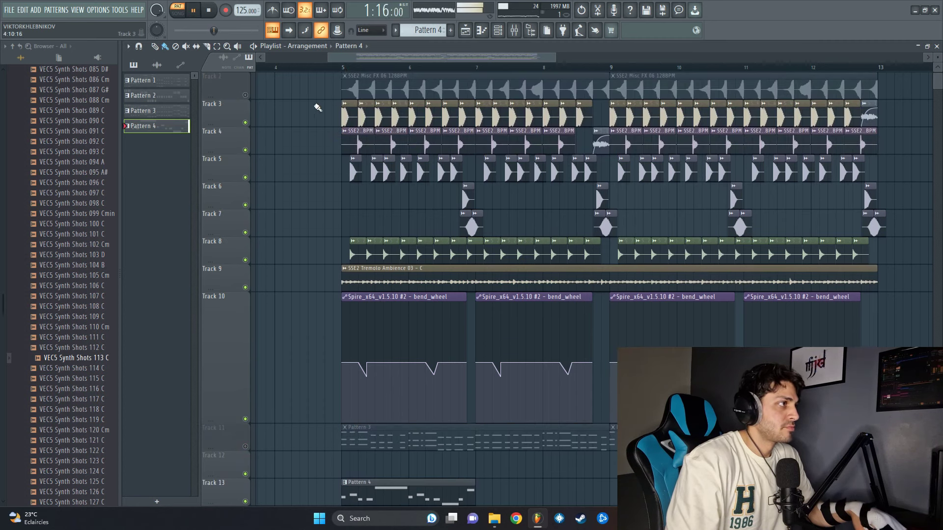
scroll(281, 85, up, 1)
click(343, 68)
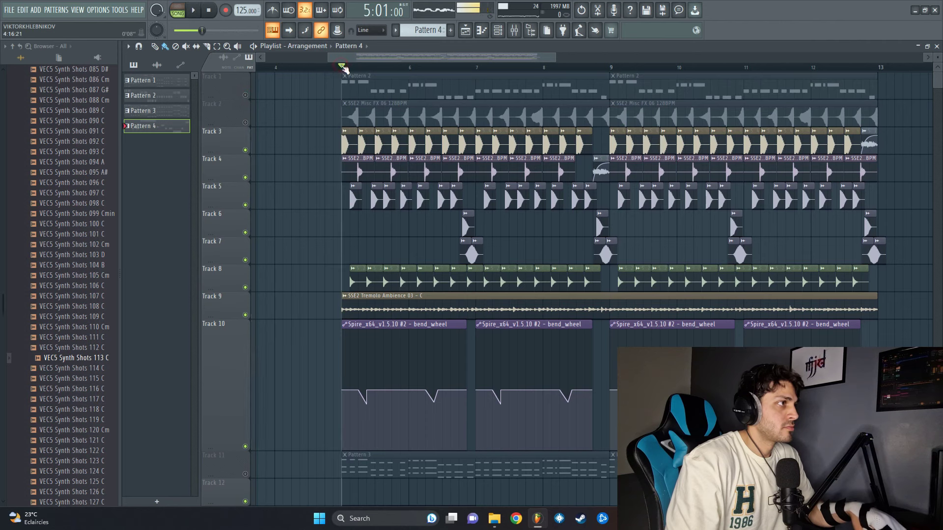
scroll(484, 334, down, 6)
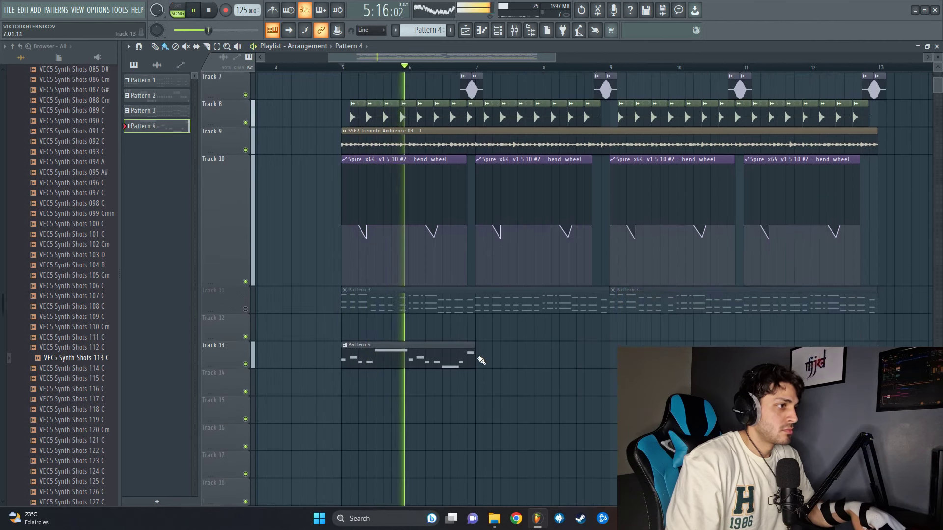
click(499, 353)
key(space)
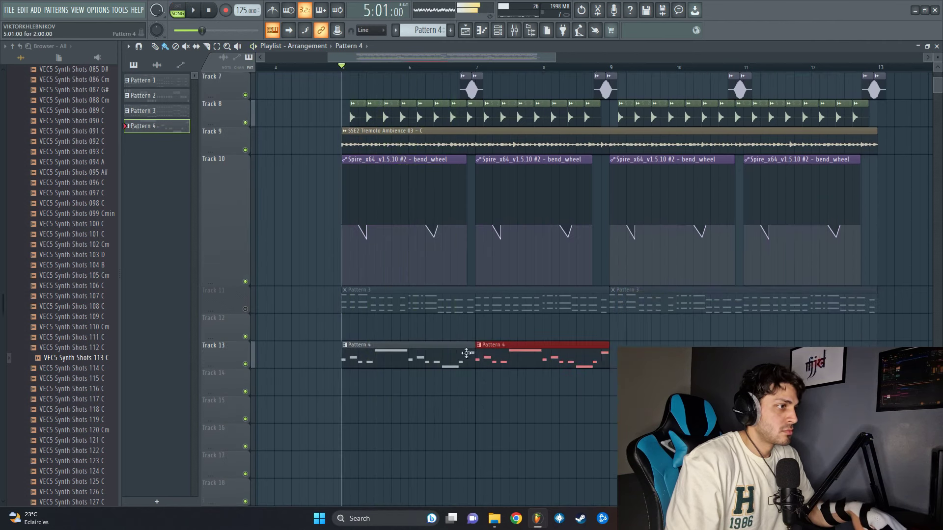
Mute the Track 4 claps in the playlist and restart playback from bar 5
scroll(337, 270, up, 6)
click(245, 178)
key(space)
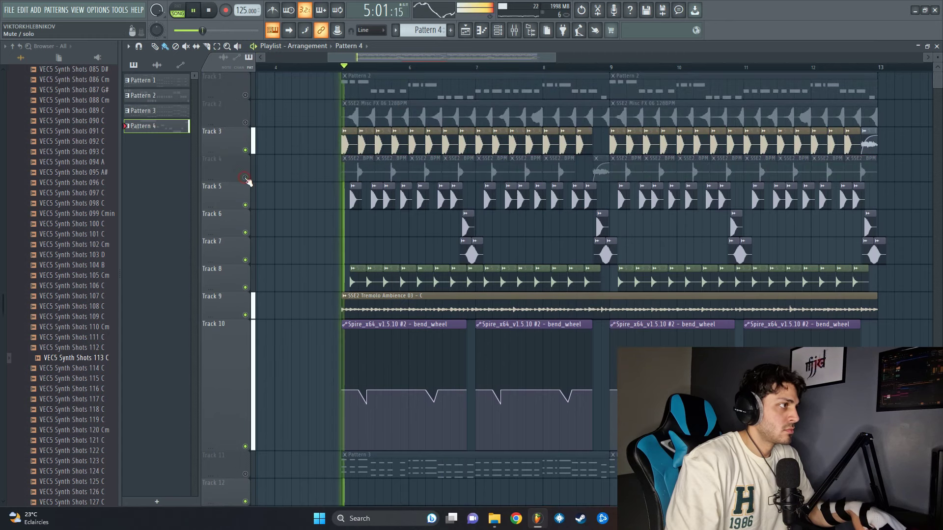
Rework the SSE2 Tom 05 hits in bar 5 of Track 5 and replay the arrangement from bar 5
click(246, 204)
key(space)
key(space)
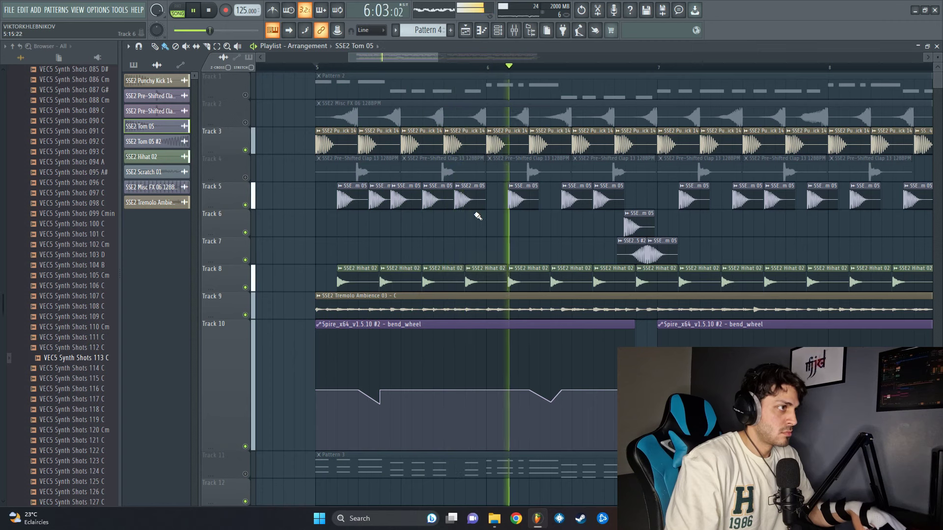
key(space)
key(space)
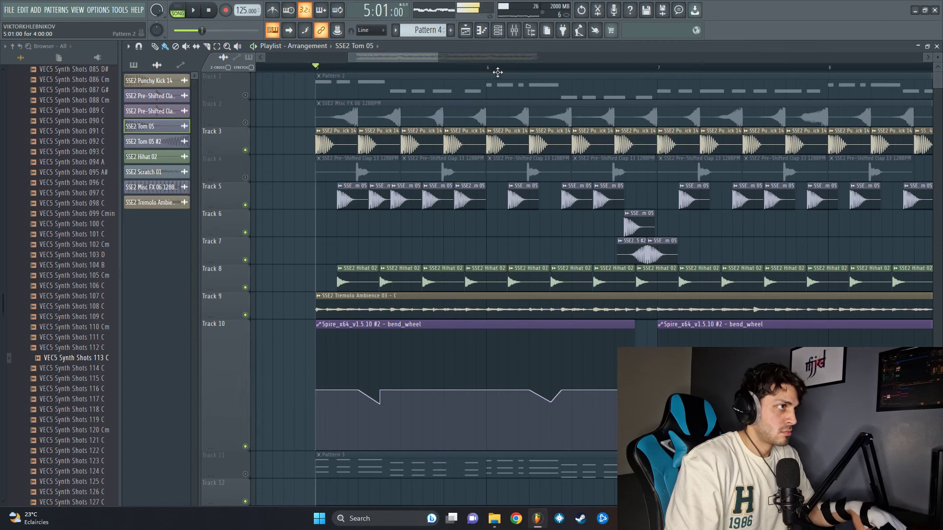
scroll(486, 70, down, 2)
drag(457, 58, 490, 58)
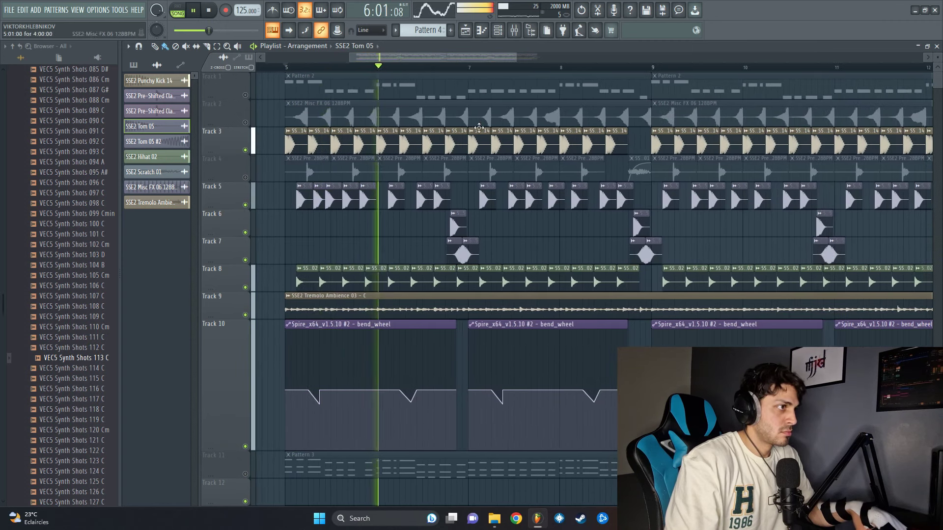
key(space)
key(space)
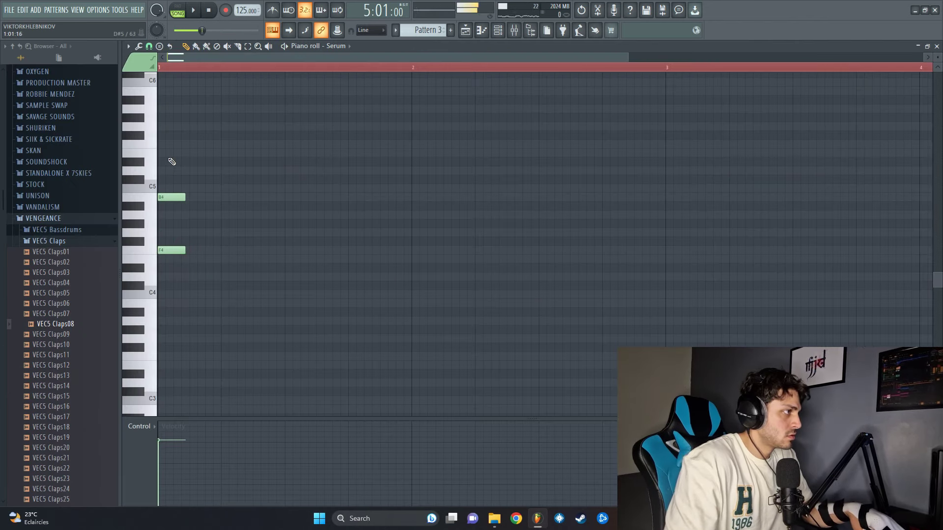
Shape the opening Serum chord in Pattern 3 into F4, G#4 and C5, auditioning it during playback
key(space)
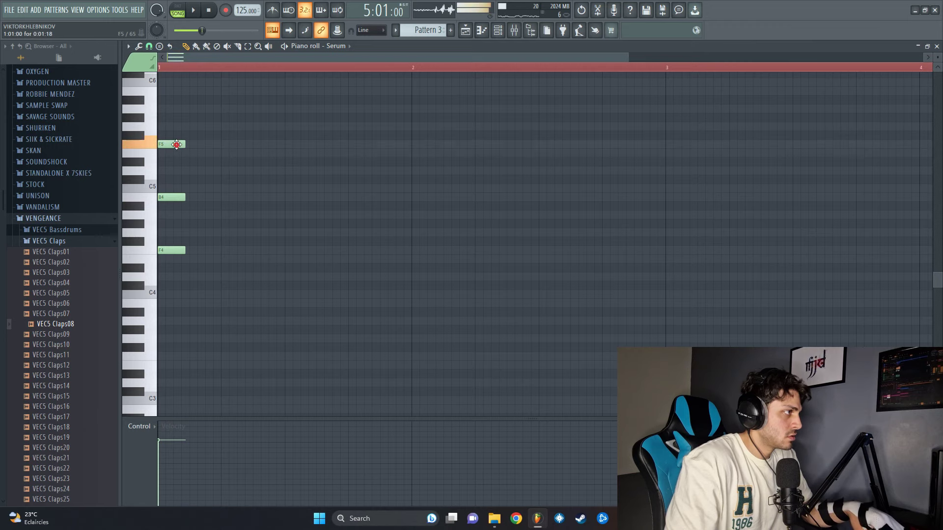
drag(173, 132, 171, 119)
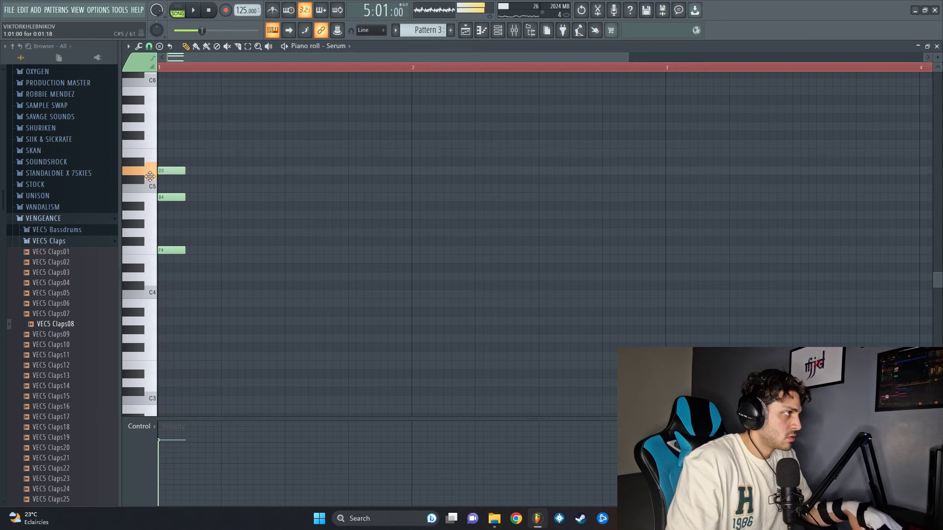
key(space)
key(space)
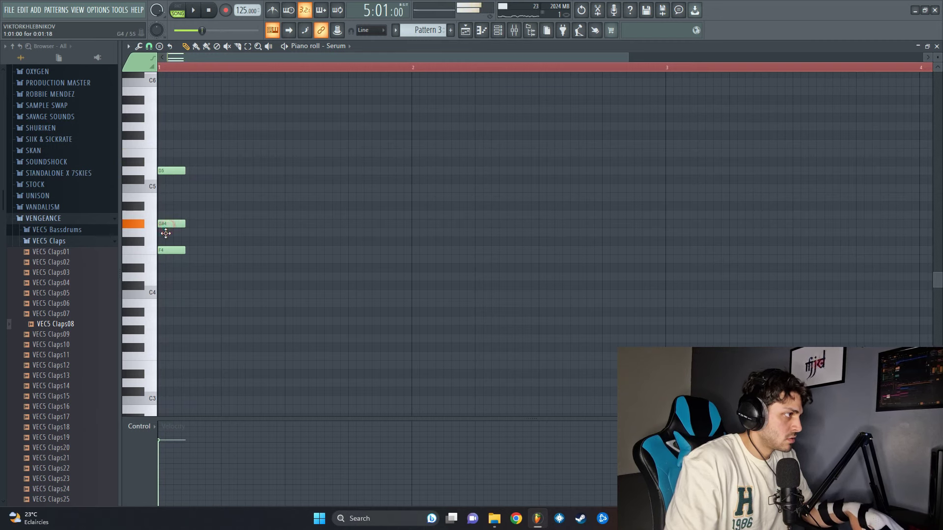
key(space)
key(space)
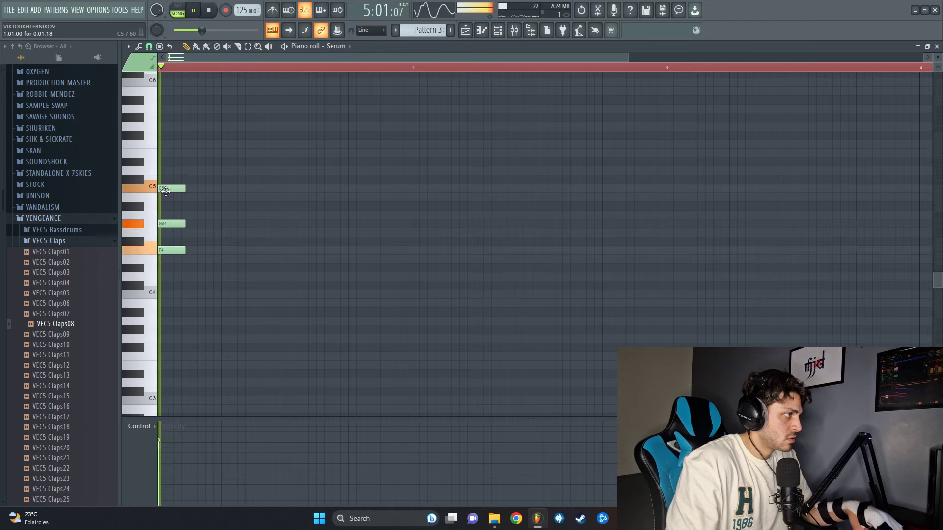
Switch playback to pattern mode and add a second F4, G#4 and C5 chord at 1:03:00
key(space)
click(178, 12)
key(space)
key(space)
key(space)
key(space)
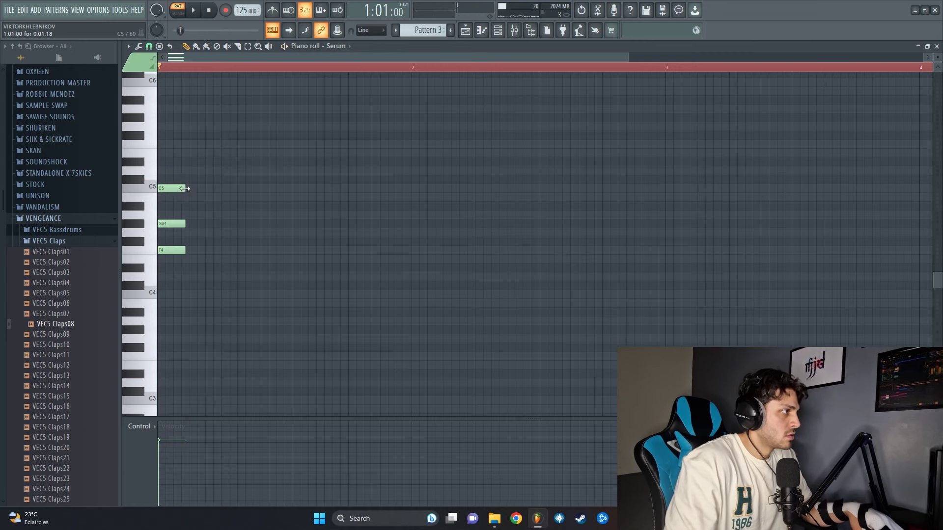
click(191, 188)
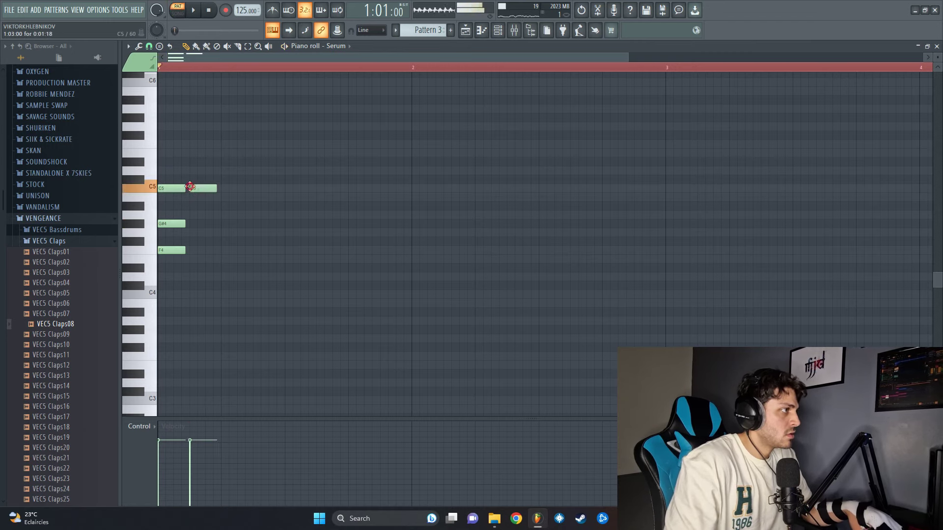
click(190, 224)
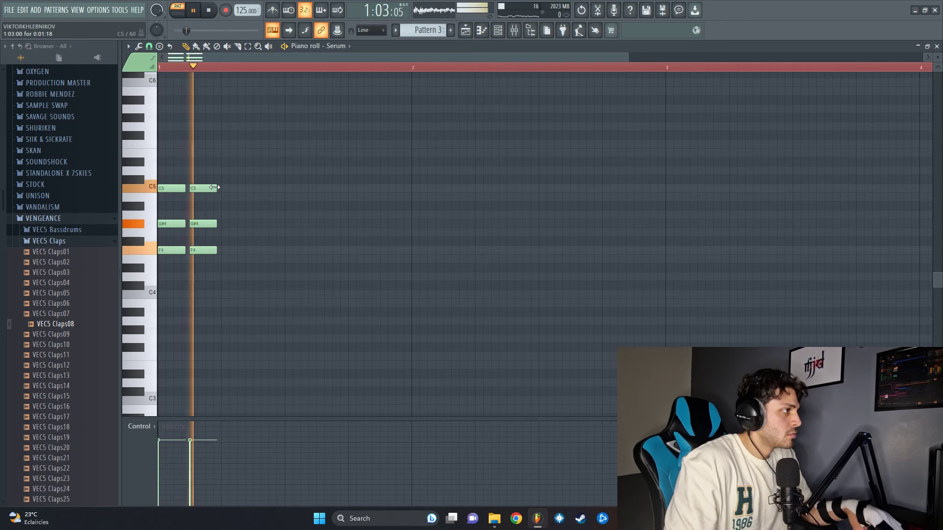
Shorten all three notes of the second Serum chord to 18 ticks, checking them in playback
key(space)
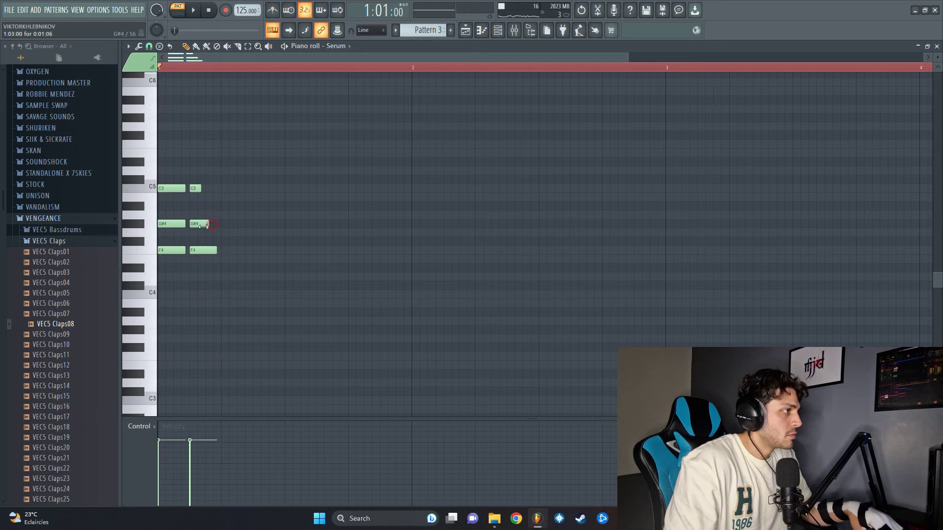
key(space)
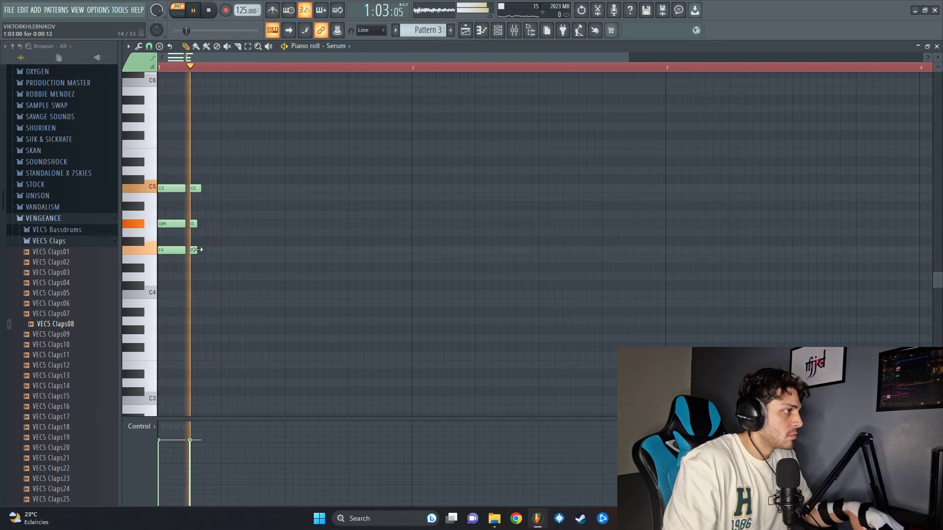
key(space)
click(196, 251)
key(space)
click(195, 224)
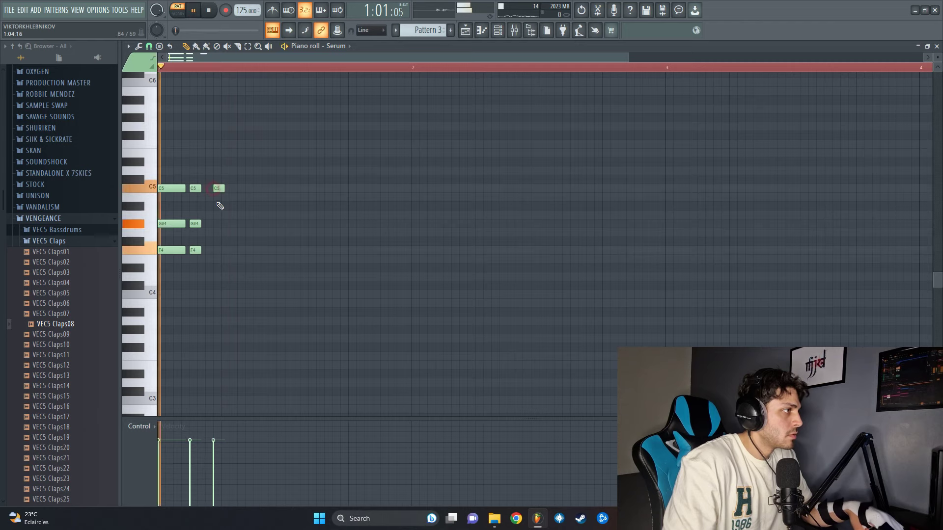
Complete the third short F4, G#4 and C5 chord and add a fourth one at 1:06:00
key(space)
click(220, 250)
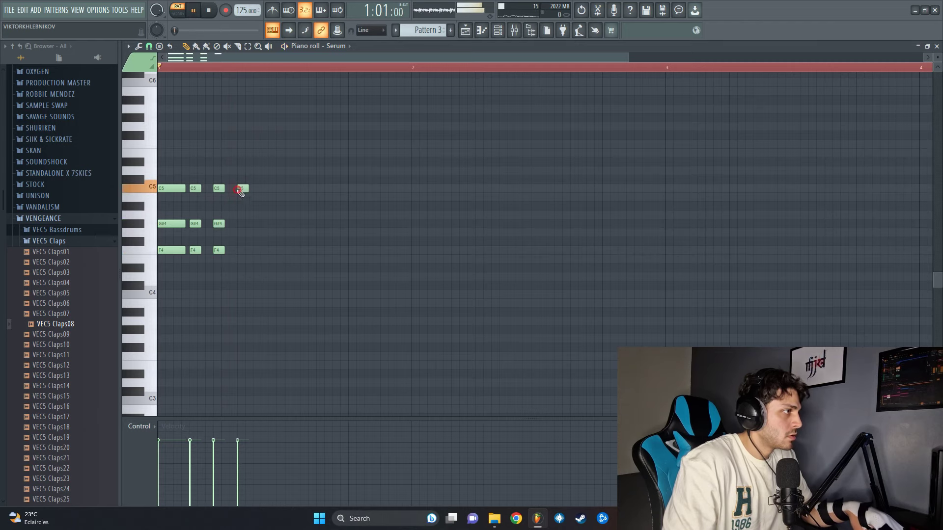
key(space)
click(241, 250)
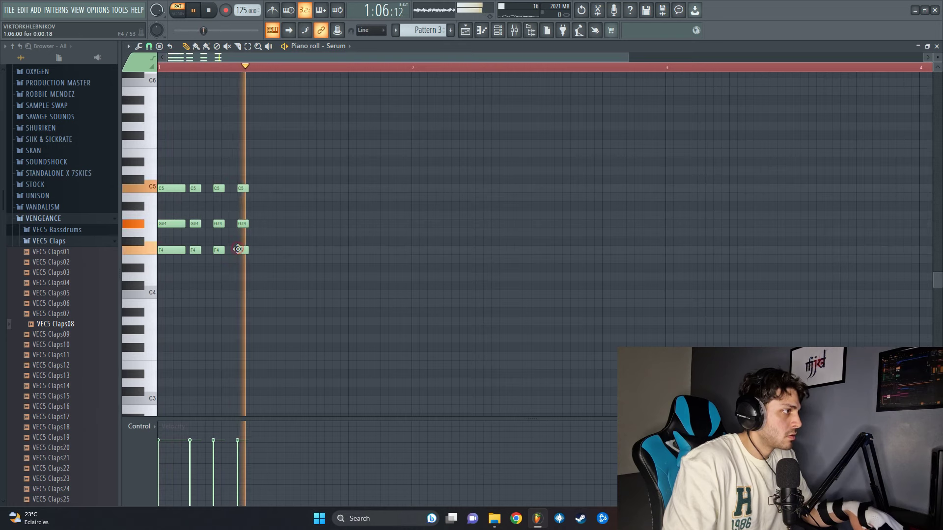
Shift the fourth Serum chord to 1:06:12, lengthen its notes to two steps, and play the chords back
key(space)
drag(247, 190, 277, 190)
key(space)
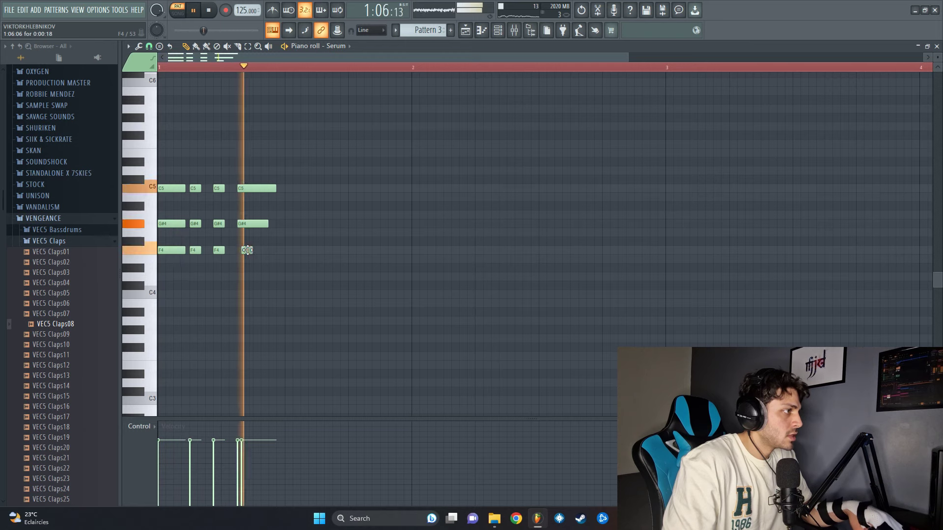
drag(244, 250, 240, 251)
key(space)
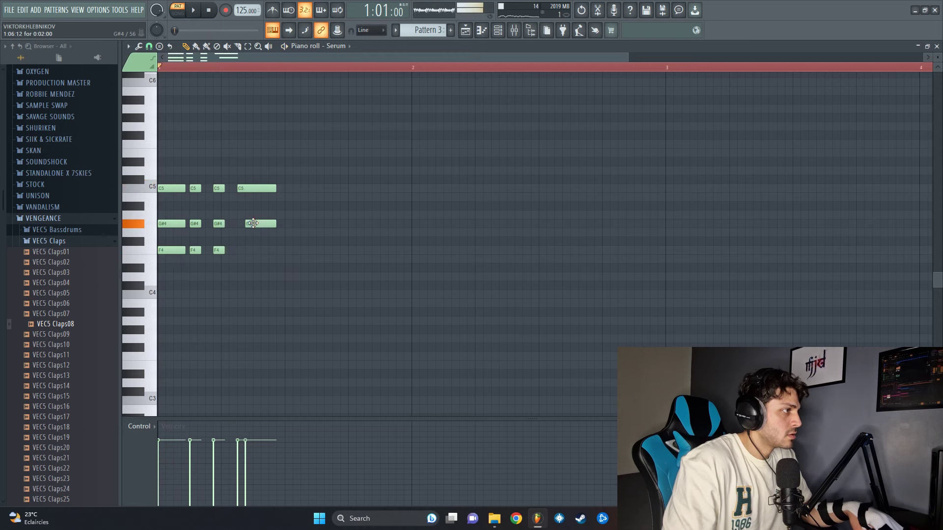
key(space)
drag(251, 188, 260, 188)
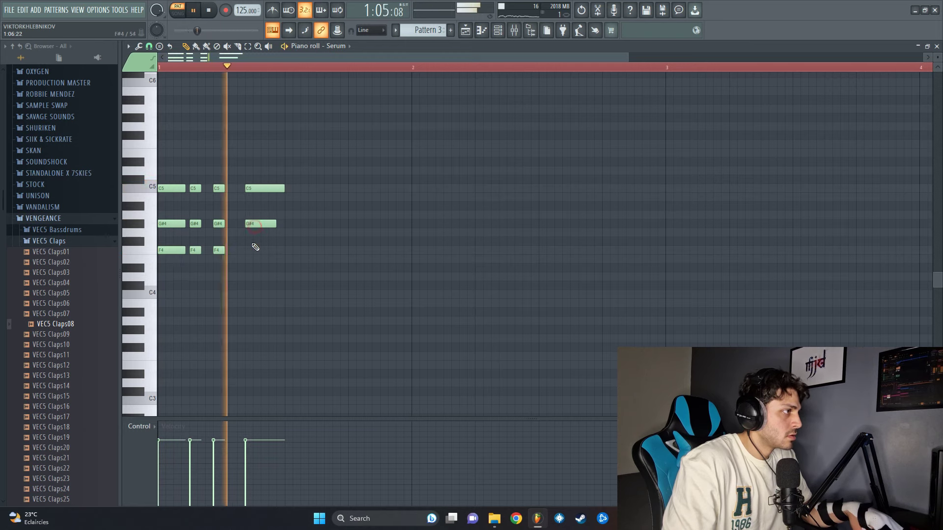
click(246, 251)
drag(280, 192, 272, 192)
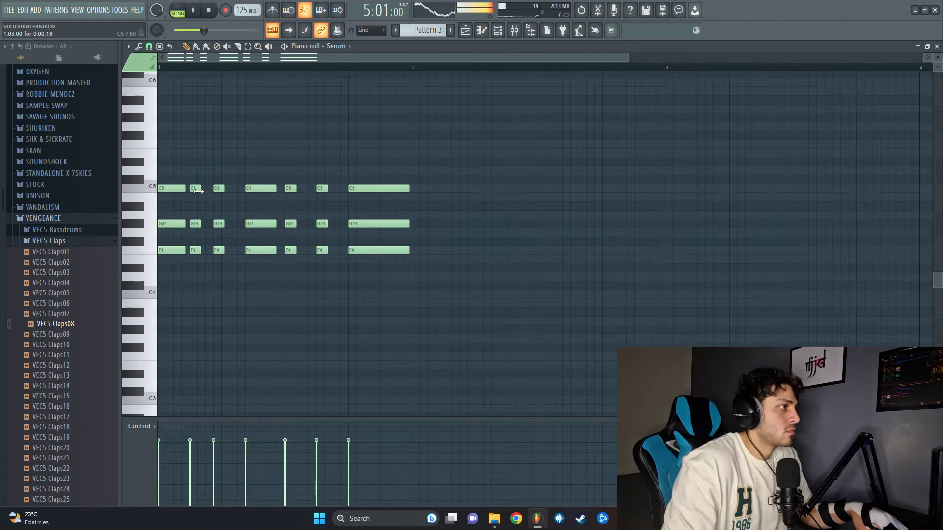
key(space)
key(space)
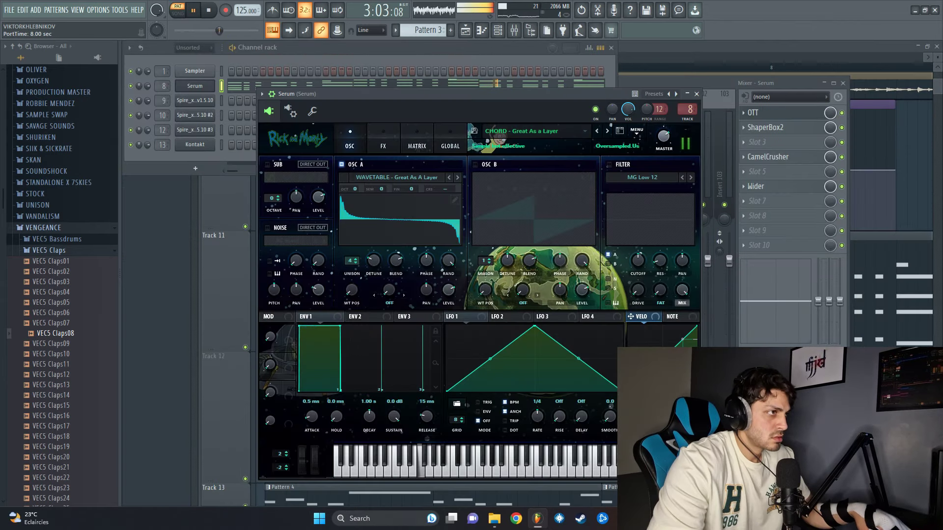
Move the top B5 note in bar 2 of the Serum chords to 2:13:18 and replay from bar 2
click(455, 87)
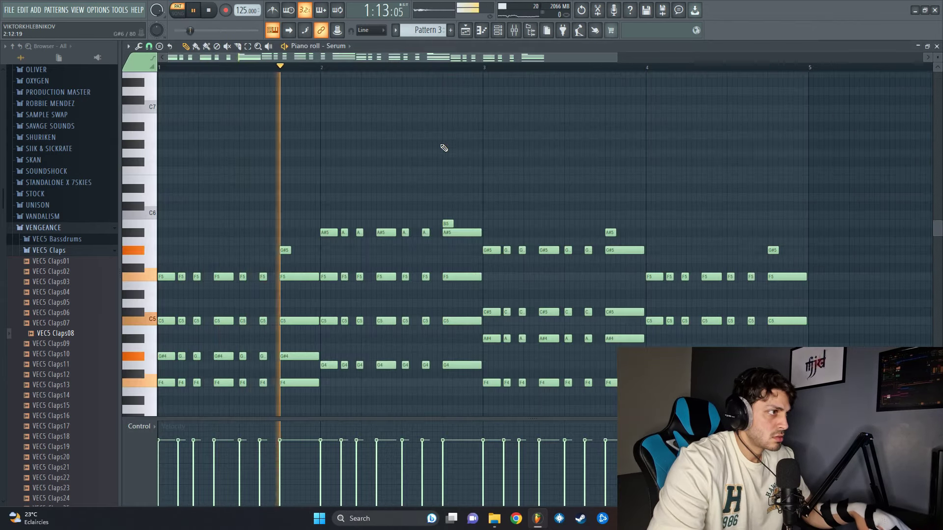
scroll(452, 78, up, 2)
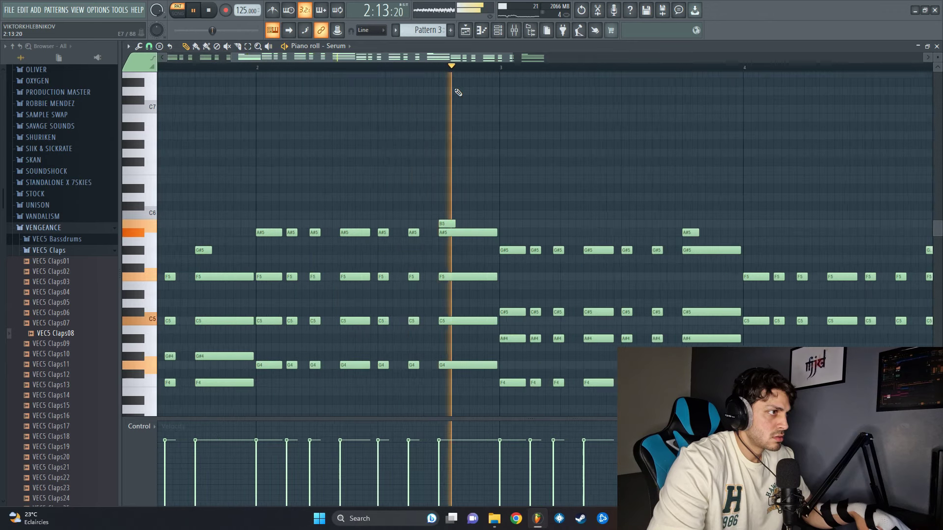
key(space)
click(441, 69)
key(space)
key(space)
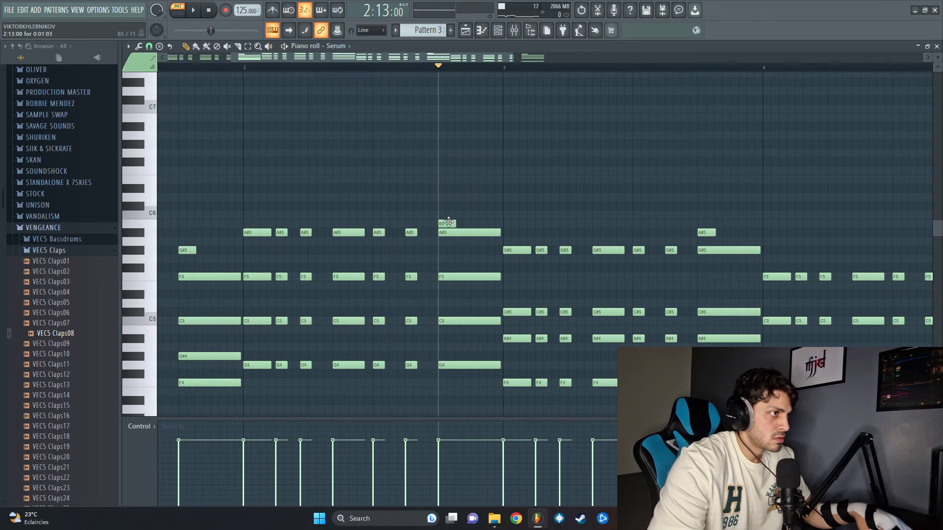
drag(448, 223, 461, 223)
key(space)
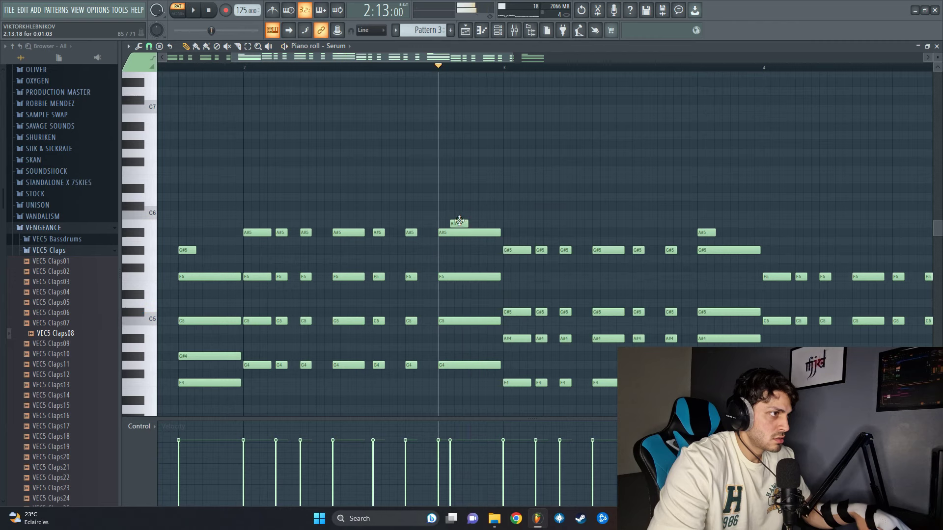
click(248, 70)
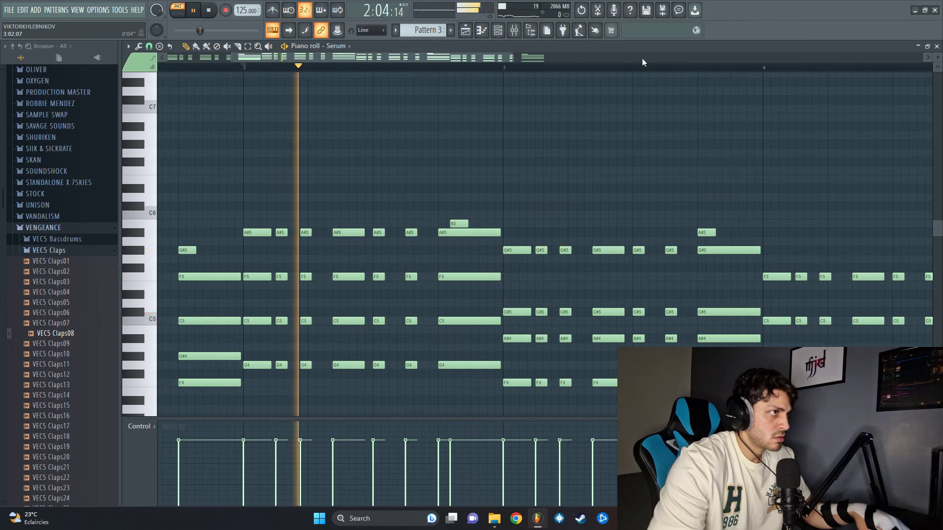
Close the Serum piano roll and raise the selected bar 2 notes of the first Spire part four semitones to G4
click(937, 46)
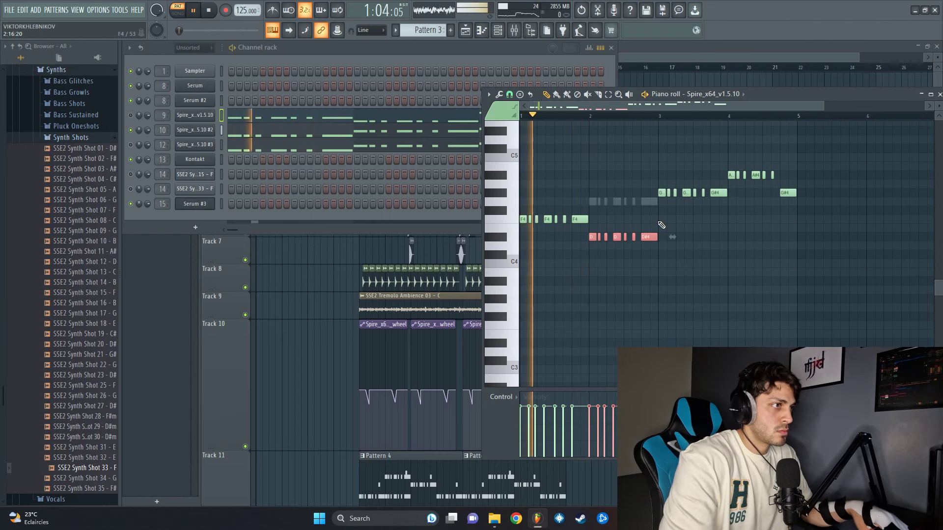
key(shift+Up)
key(shift+Up)
key(shift+Up)
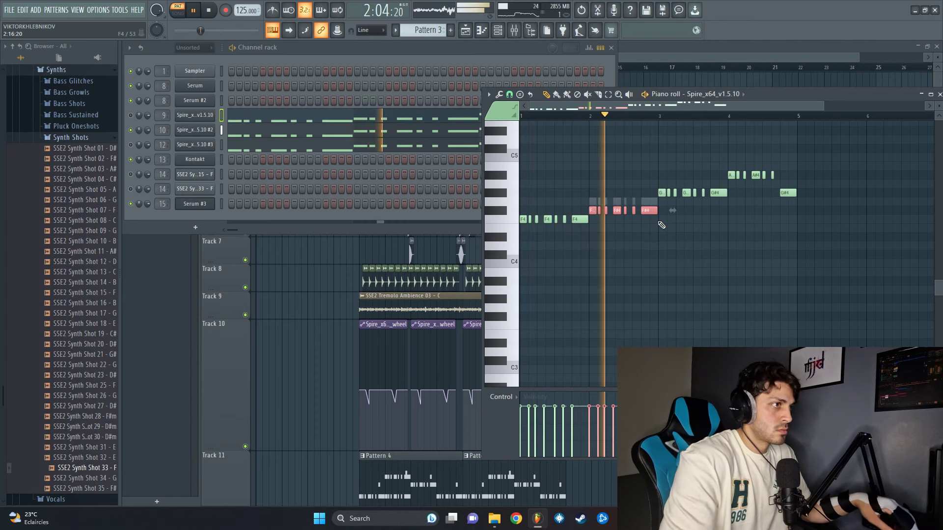
key(shift+Up)
key(space)
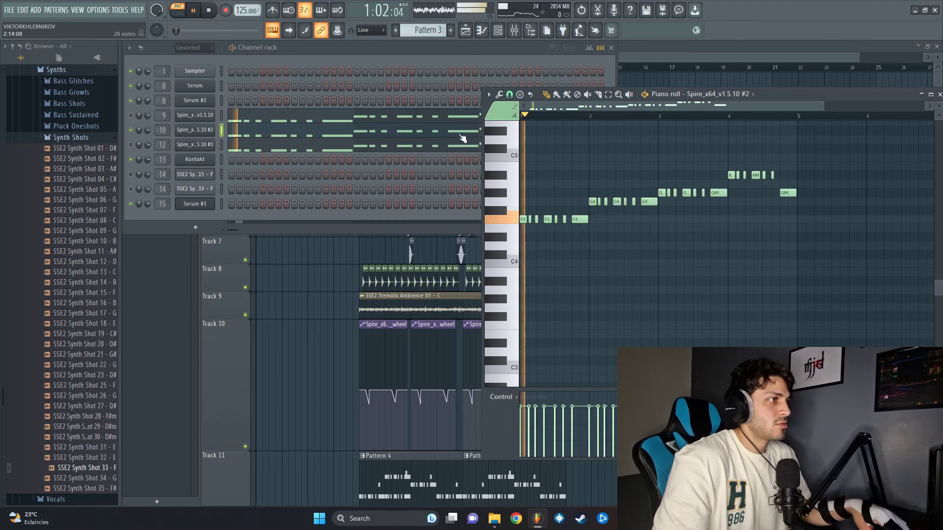
Lower the bar 2 notes of Spire #2 by three semitones and play the pattern back
key(space)
key(space)
ctrl+drag(584, 186, 648, 216)
key(shift+Down)
key(shift+Down)
key(shift+Down)
key(shift+Down)
key(space)
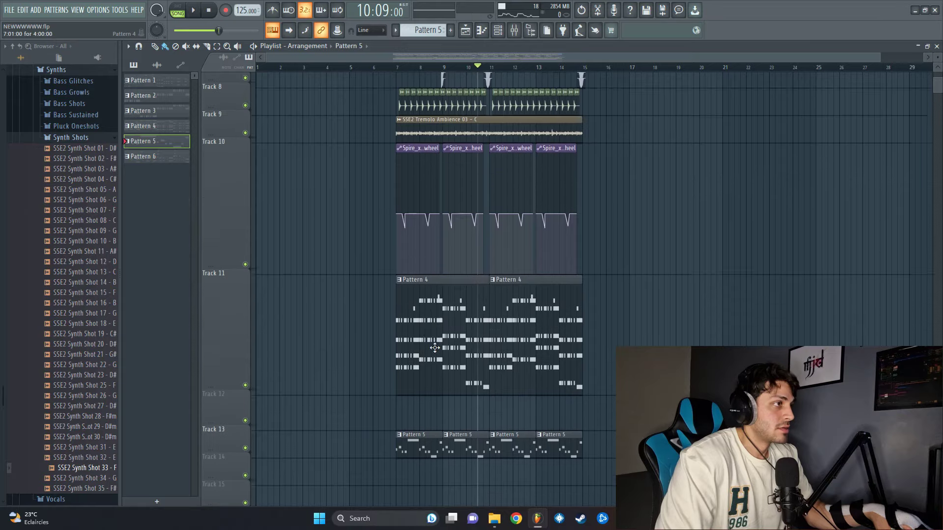
Add a C6 note after the opening F5 note in the Vital pattern and play it in the song
scroll(261, 94, up, 3)
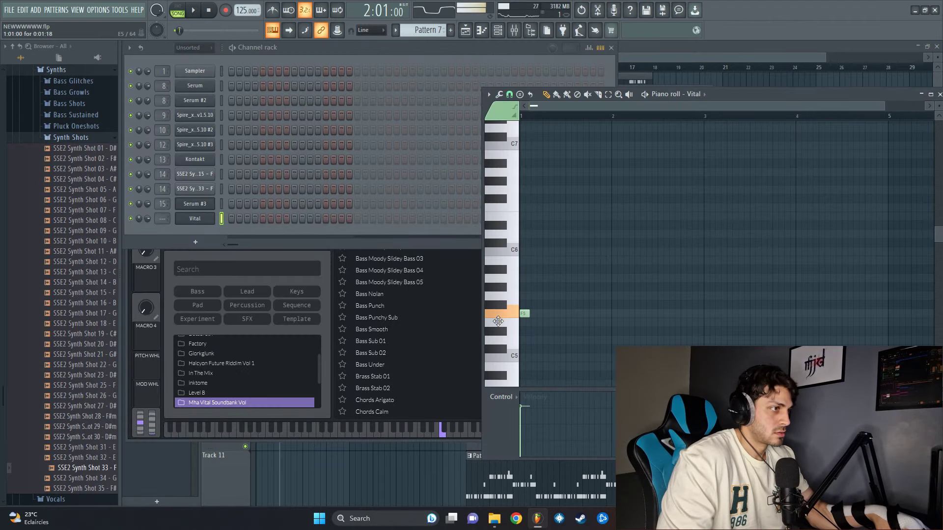
key(space)
click(633, 67)
key(space)
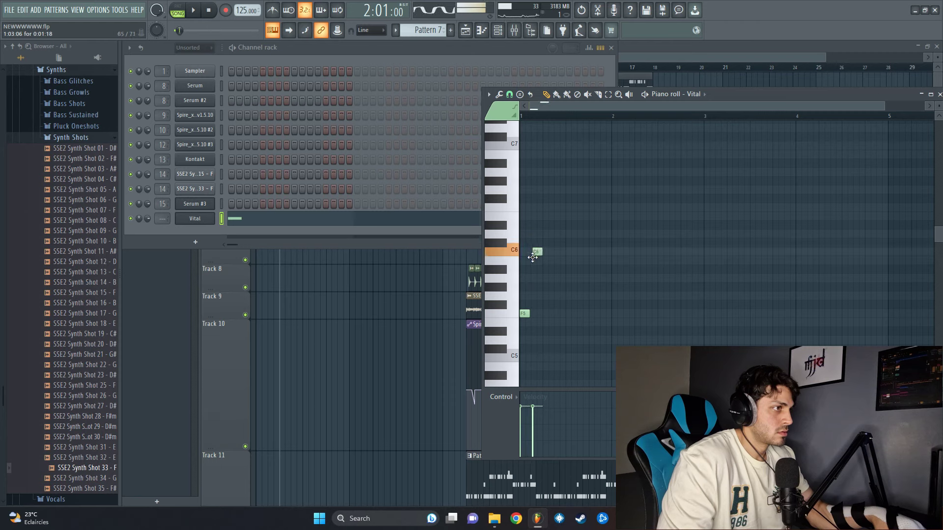
key(space)
Continue the Vital pattern with two more alternating F5 and C6 pairs, checking them in playback
click(546, 313)
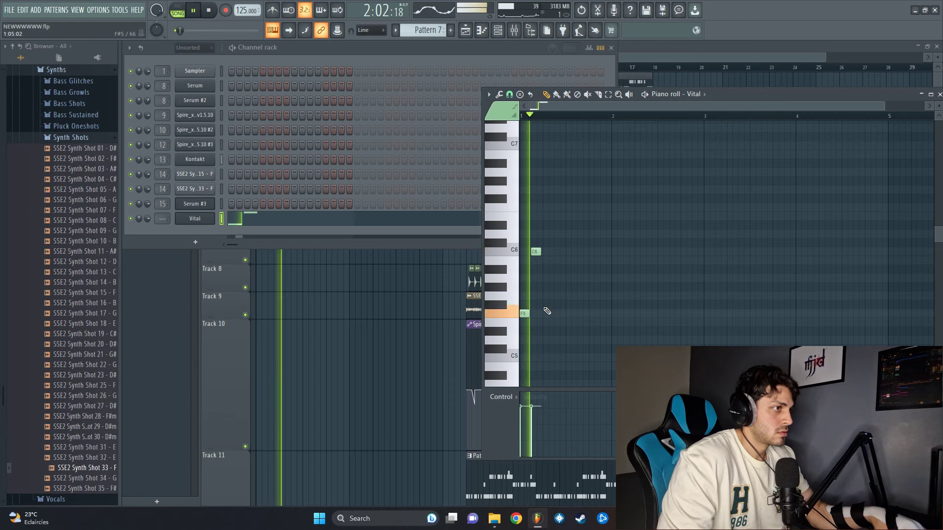
click(556, 252)
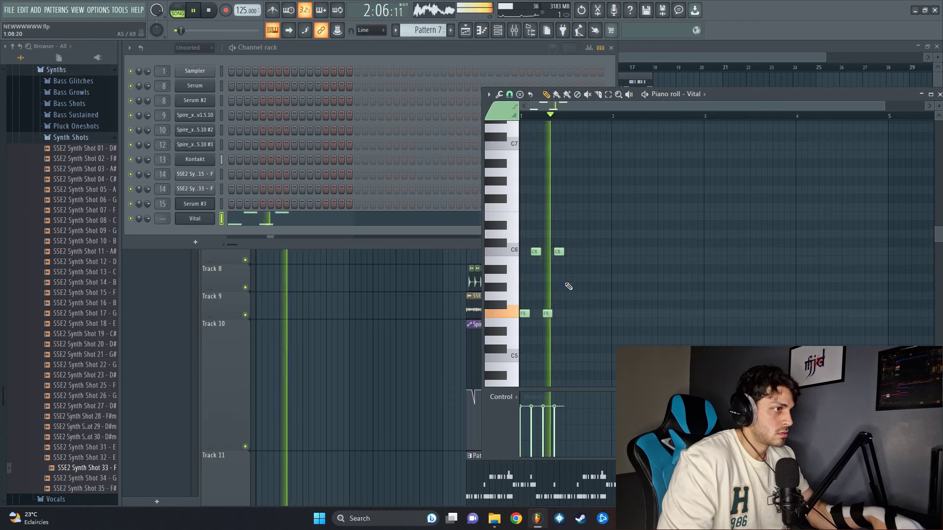
key(space)
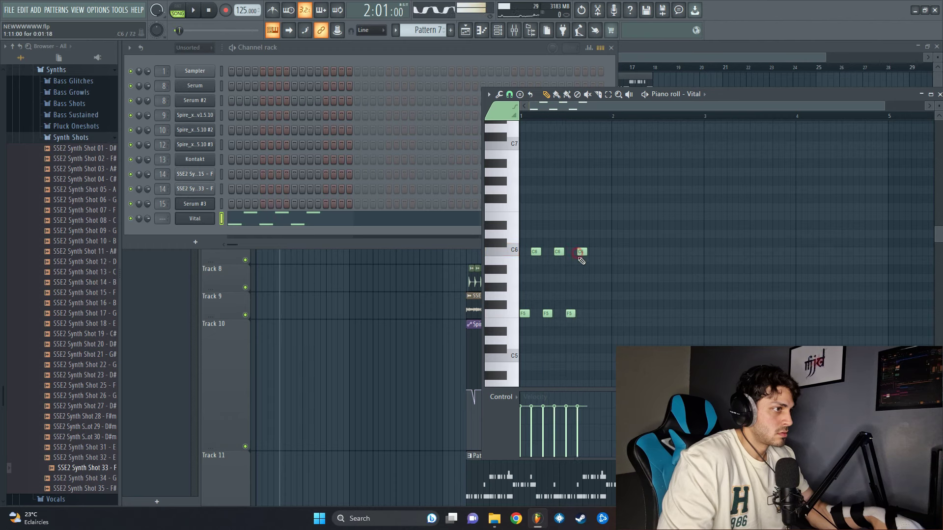
key(space)
key(space)
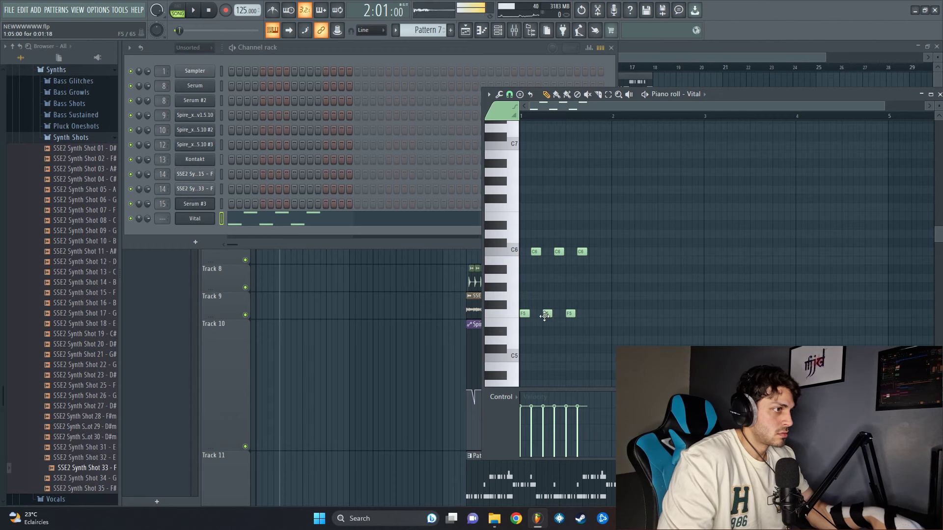
Raise the second F5 note of the Vital pattern to C#6 and the following C6 to F6, auditioning the changes
click(547, 243)
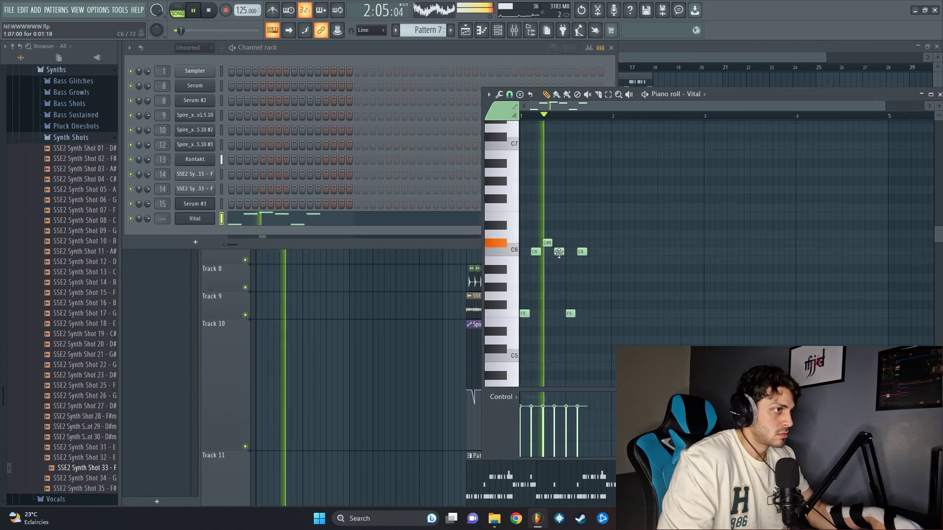
key(space)
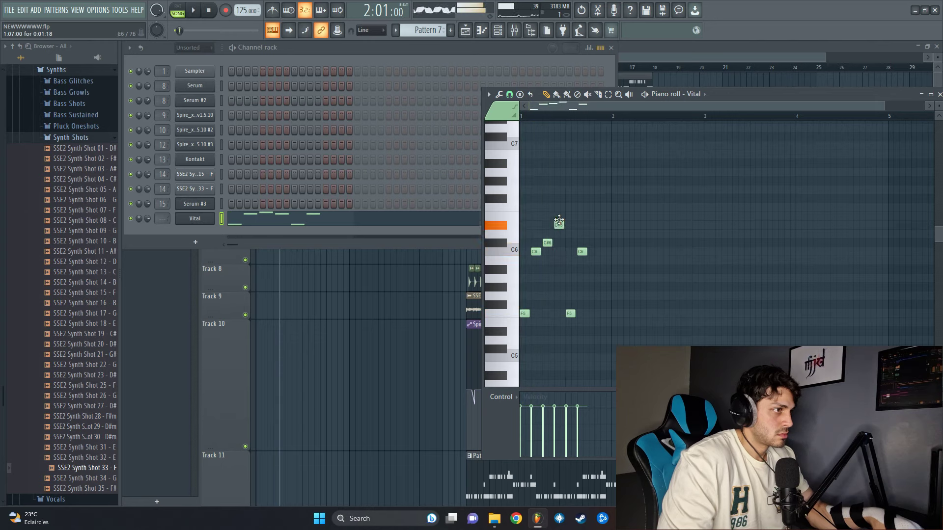
key(space)
key(space)
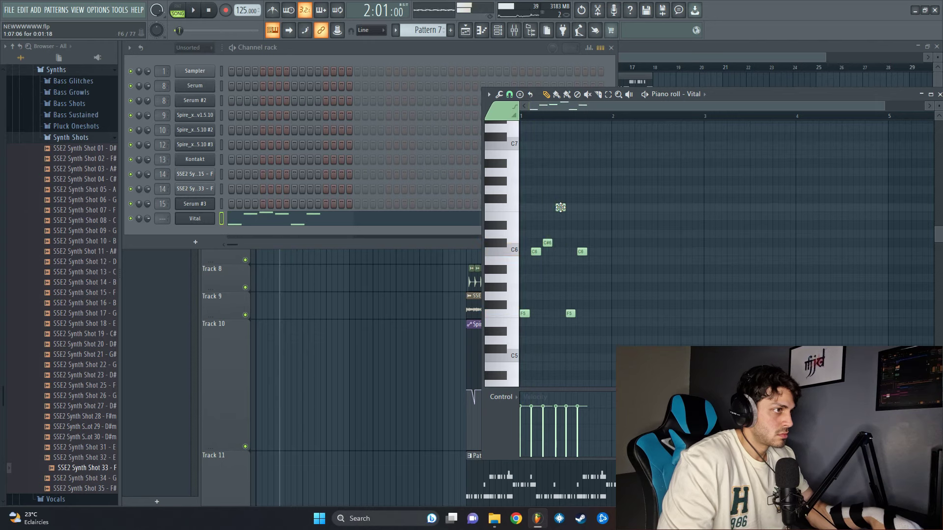
click(559, 207)
Add a C#6 note after the last C6 of the Vital pattern and listen to the sequence
key(space)
right_click(581, 252)
key(space)
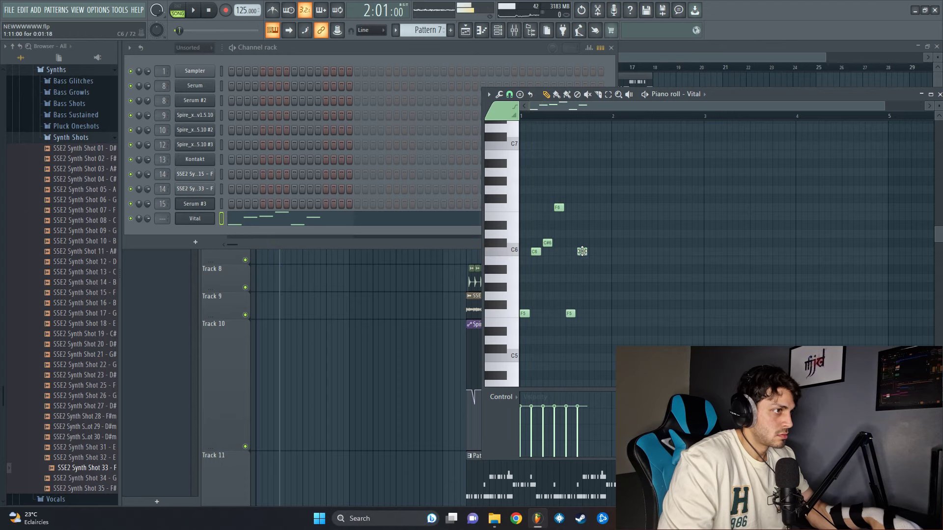
click(592, 243)
key(space)
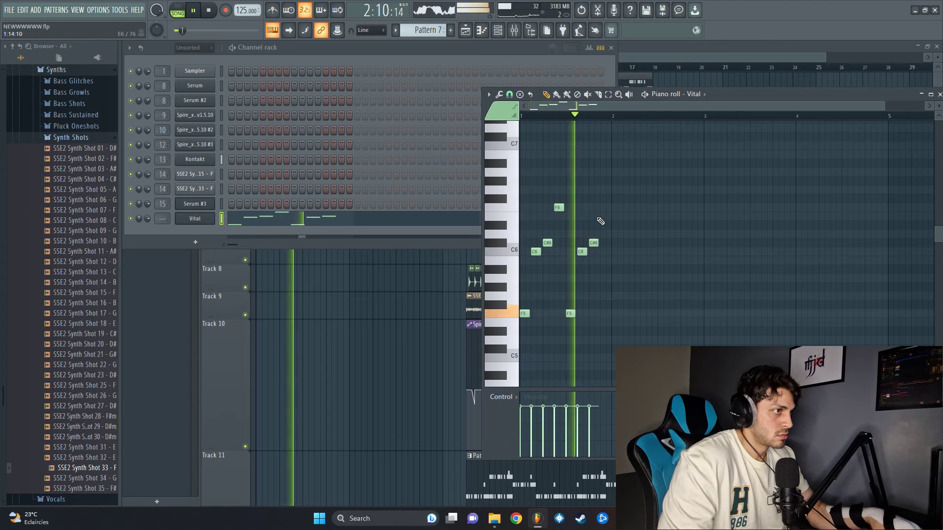
key(space)
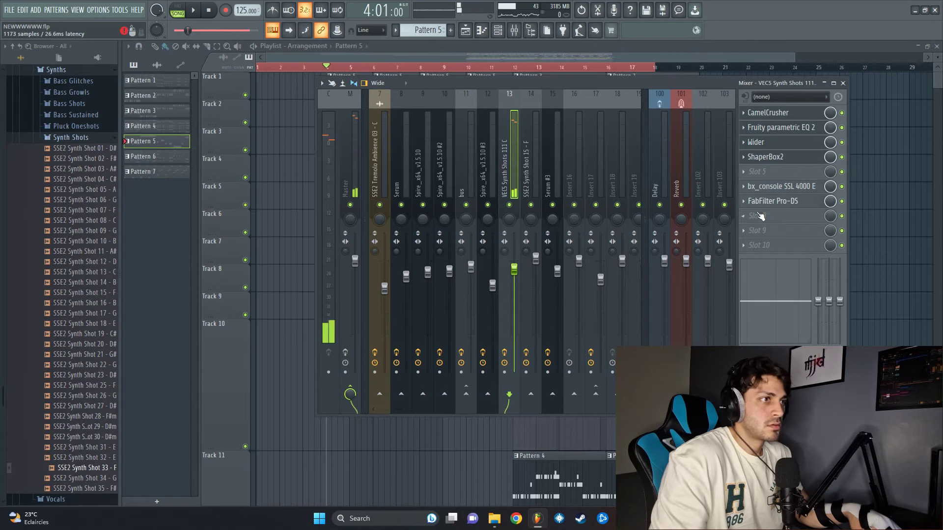
Open empty effect slot 9 on the VEC5 Synth Shots 111 C mixer track
click(754, 229)
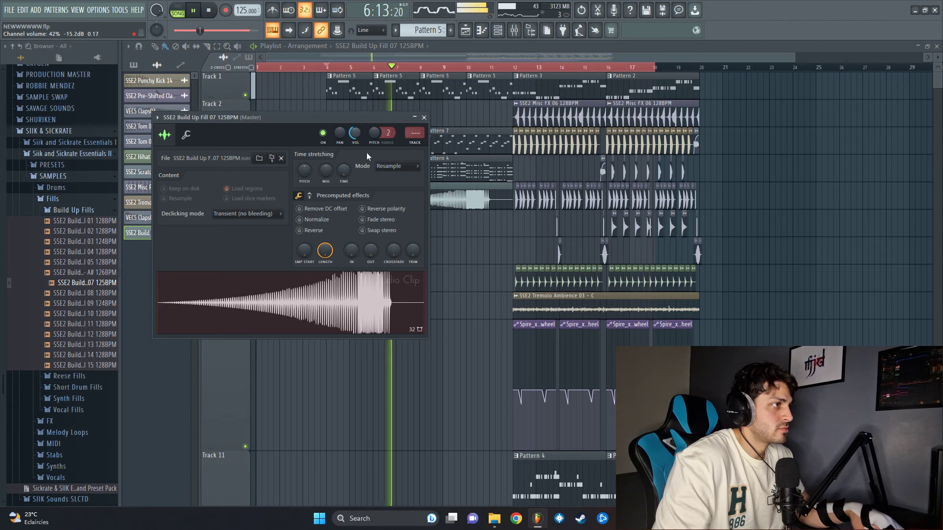
Close the Build Up Fill 07 sample settings, stop playback, and browse the Synth Fills samples in Siik and Sickrate Essentials II
key(Escape)
click(69, 210)
key(space)
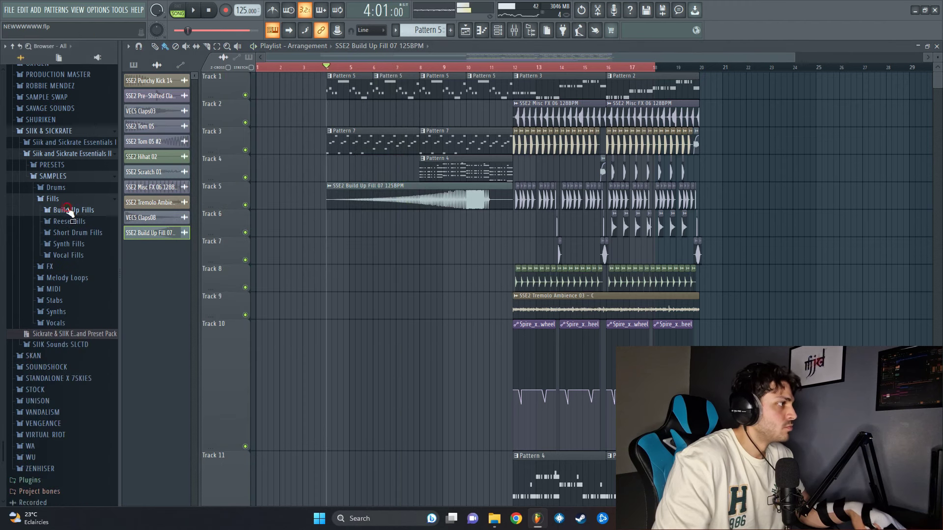
click(78, 245)
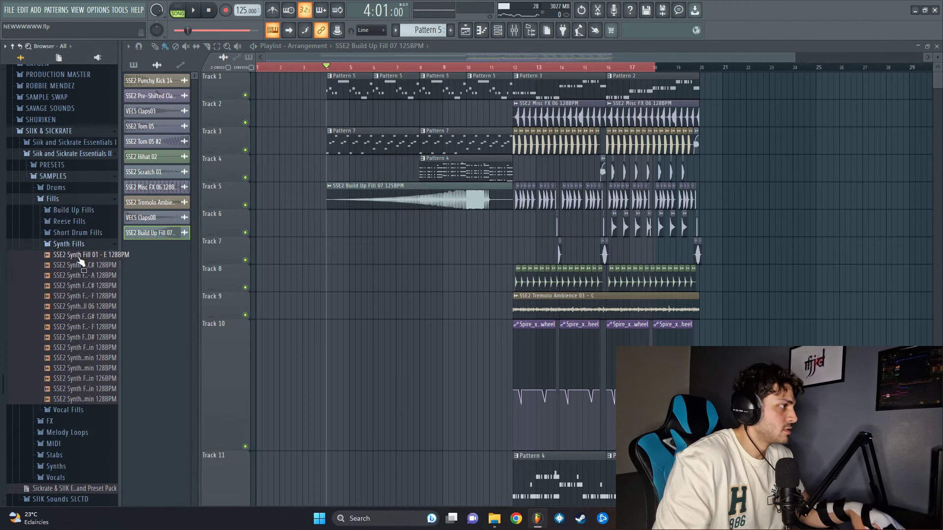